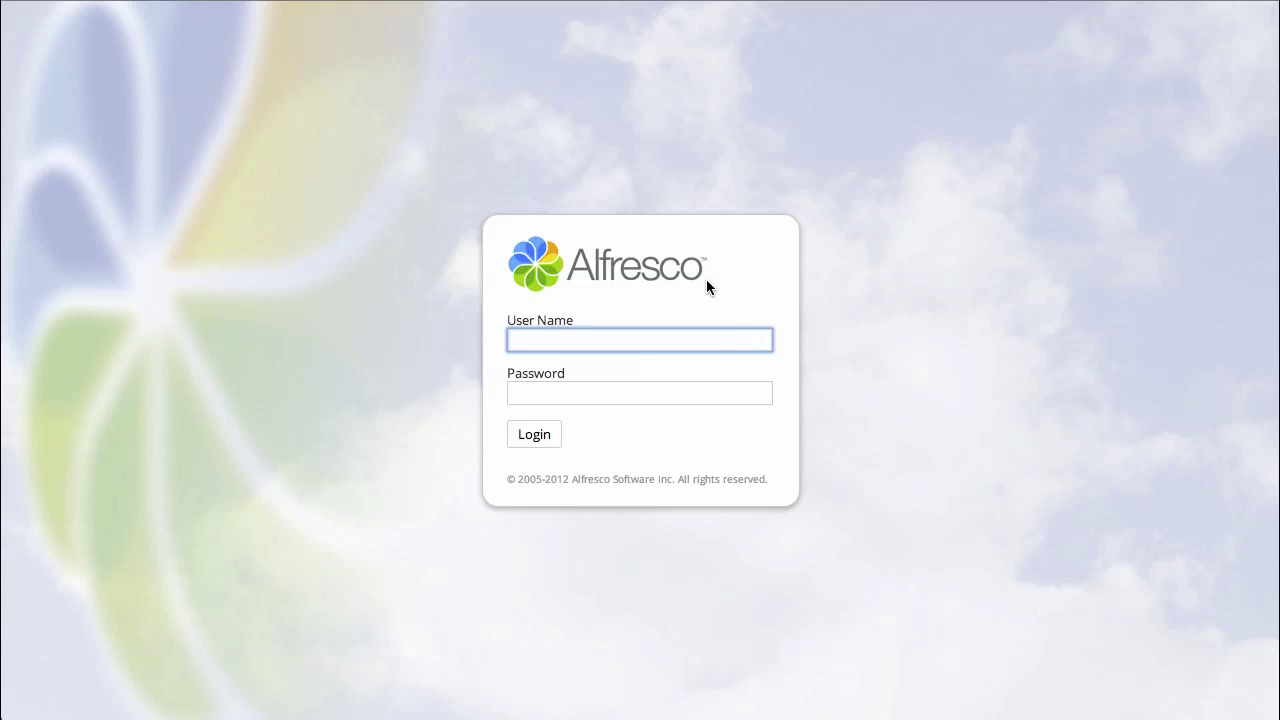
# Log in to Alfresco Share with the user's name and password and open the Product Launch site.
pyautogui.press('Tab')
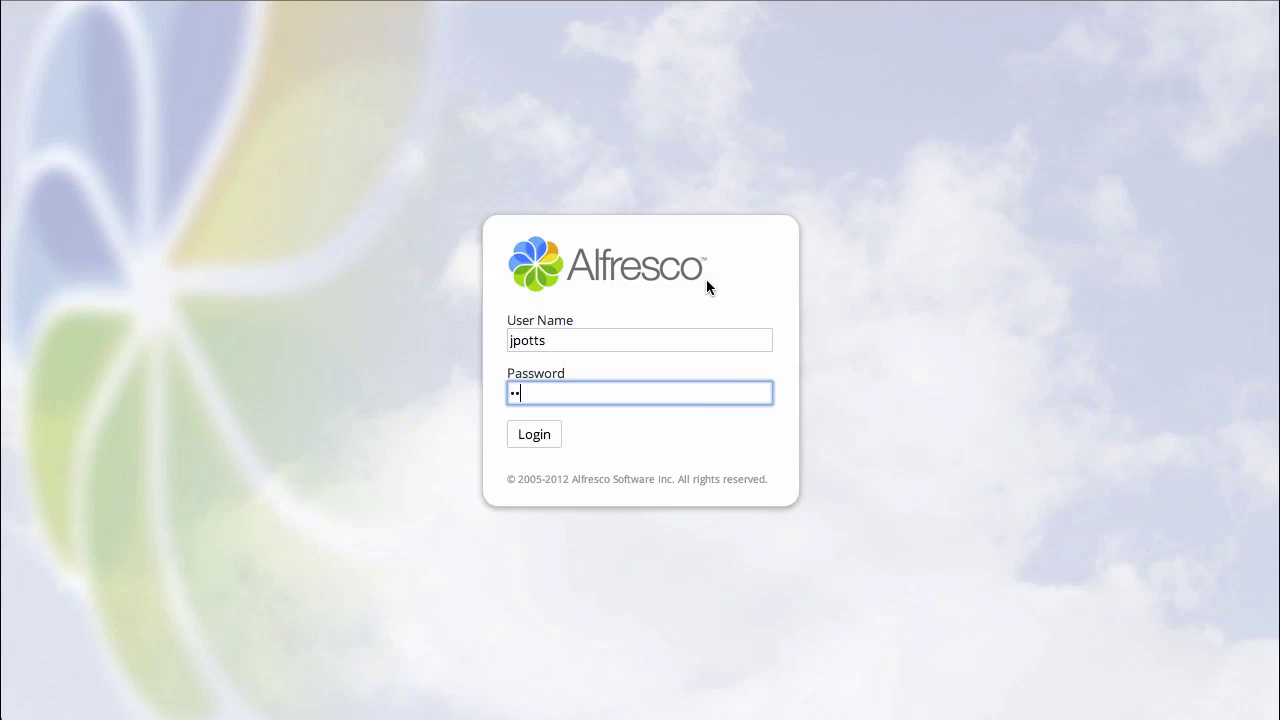
pyautogui.press('Return')
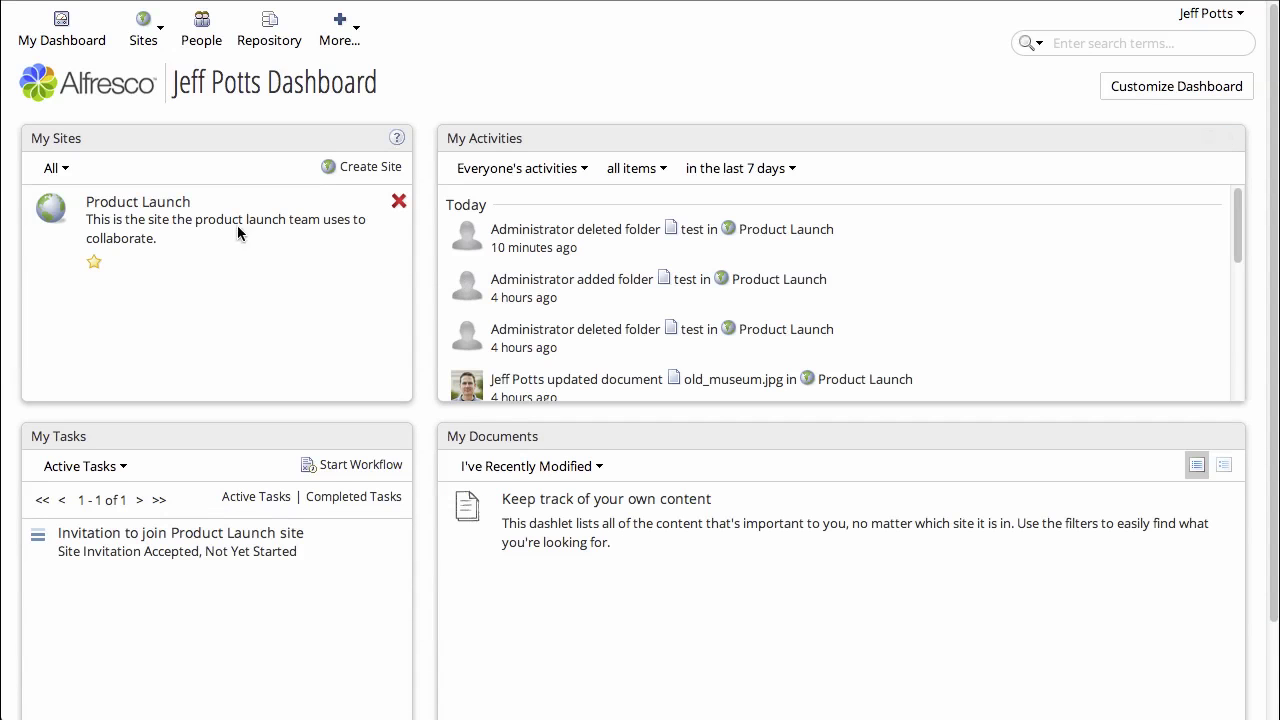
pyautogui.click(143, 208)
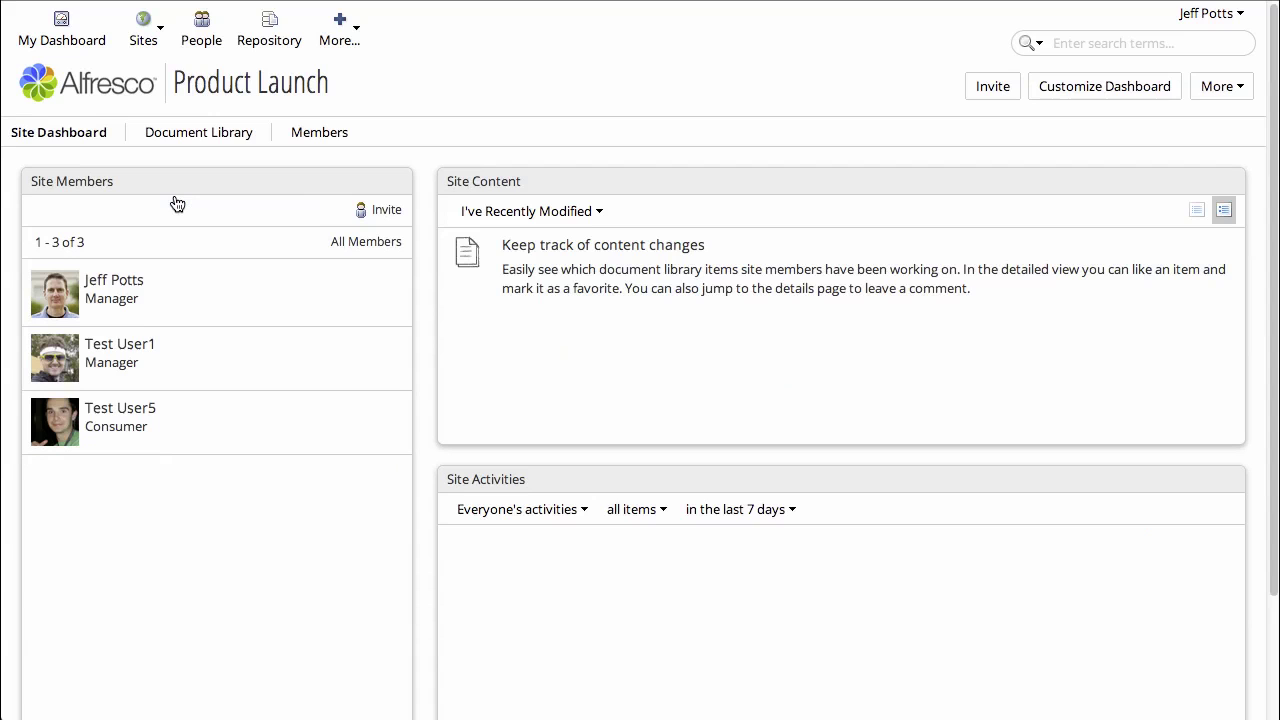
# Add a new folder named Test to the Product Launch Document Library.
pyautogui.click(202, 135)
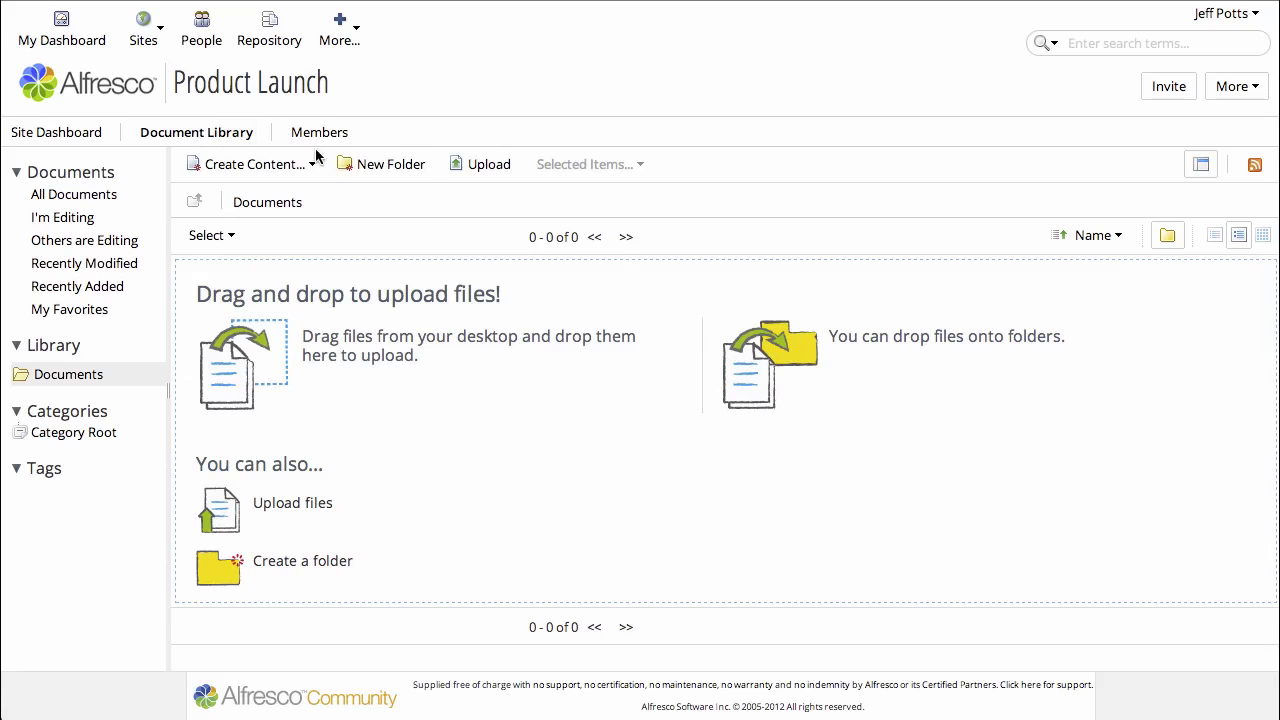
pyautogui.click(375, 166)
pyautogui.write('Te')
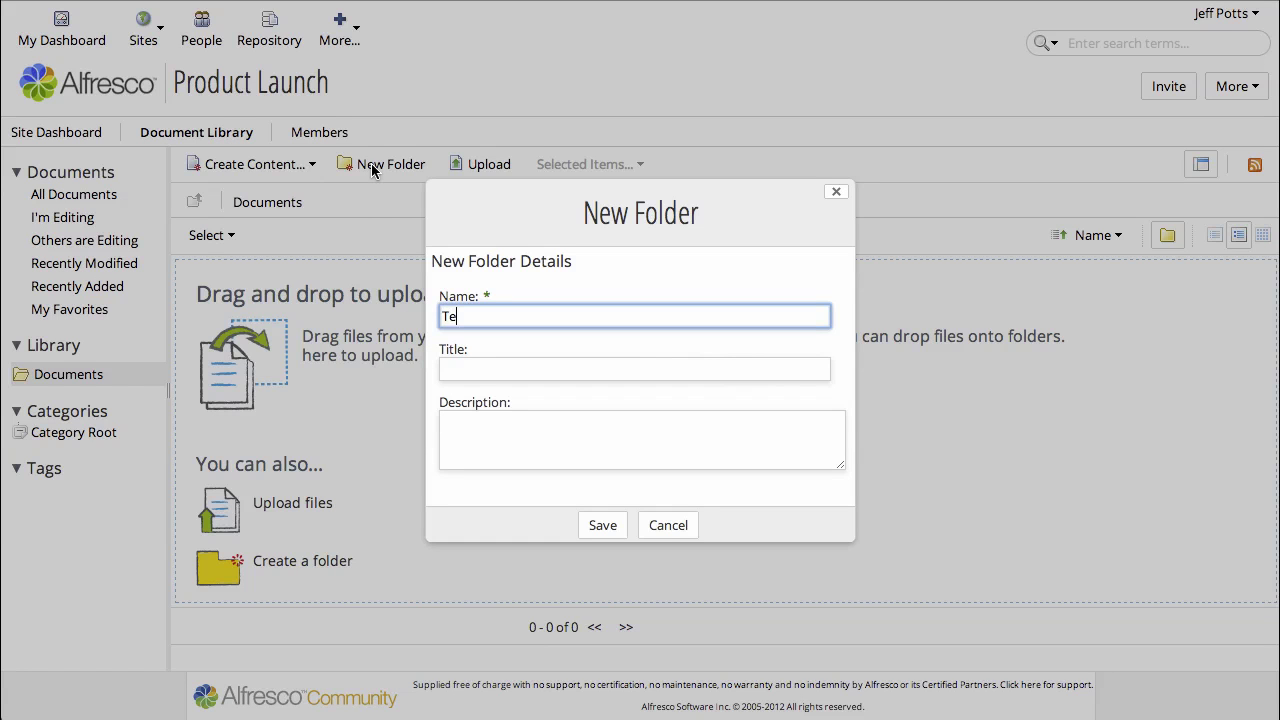
pyautogui.write('st')
pyautogui.click(605, 527)
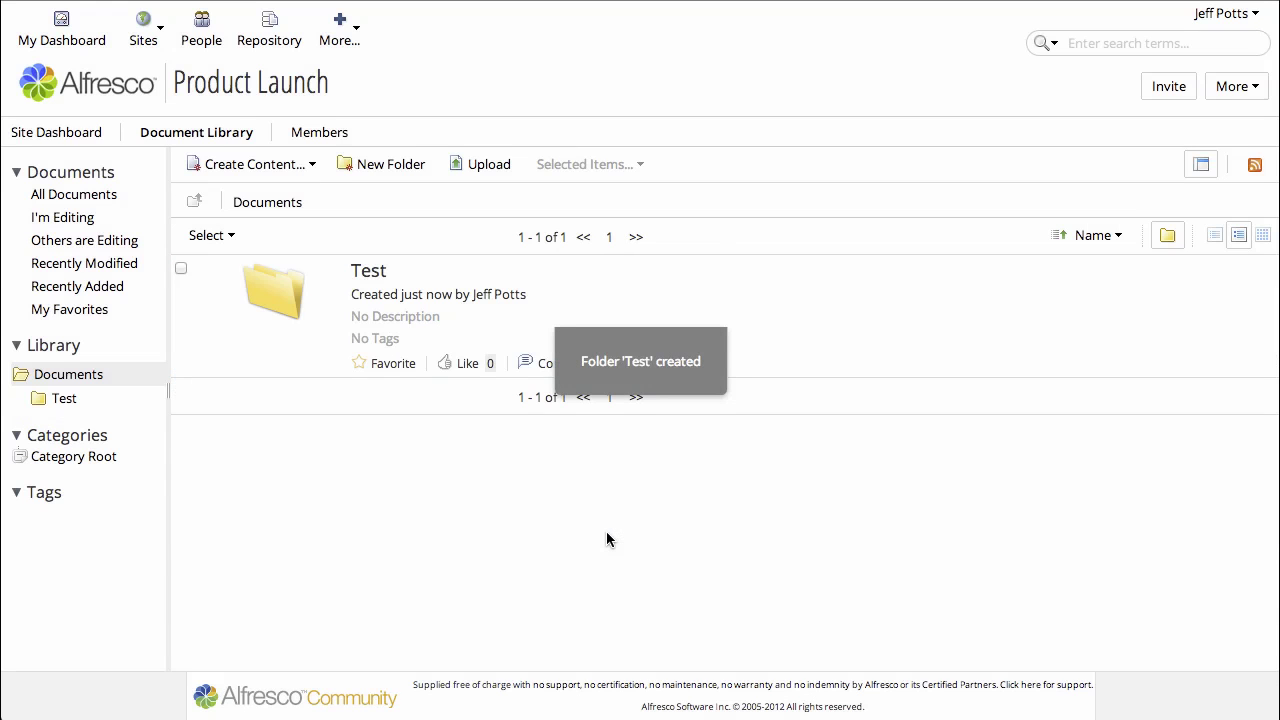
# Inside the Test folder, start a file upload and browse to the local sample folder.
pyautogui.click(367, 270)
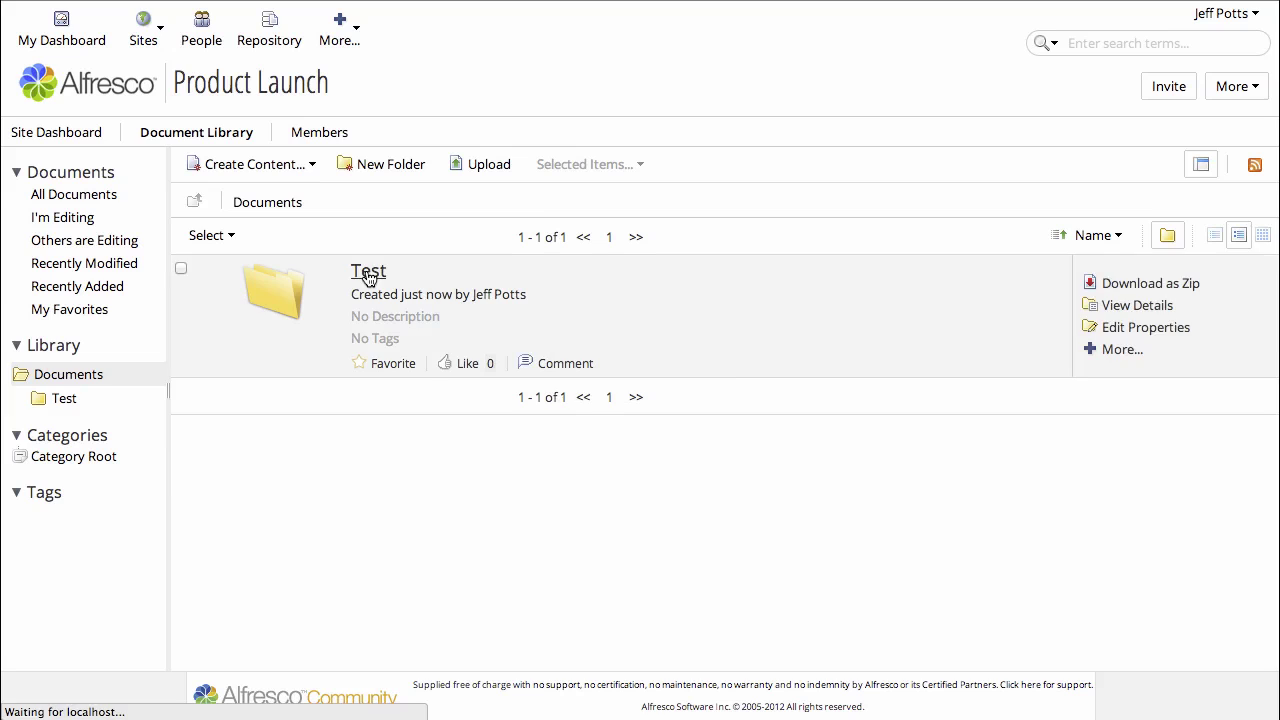
pyautogui.click(486, 166)
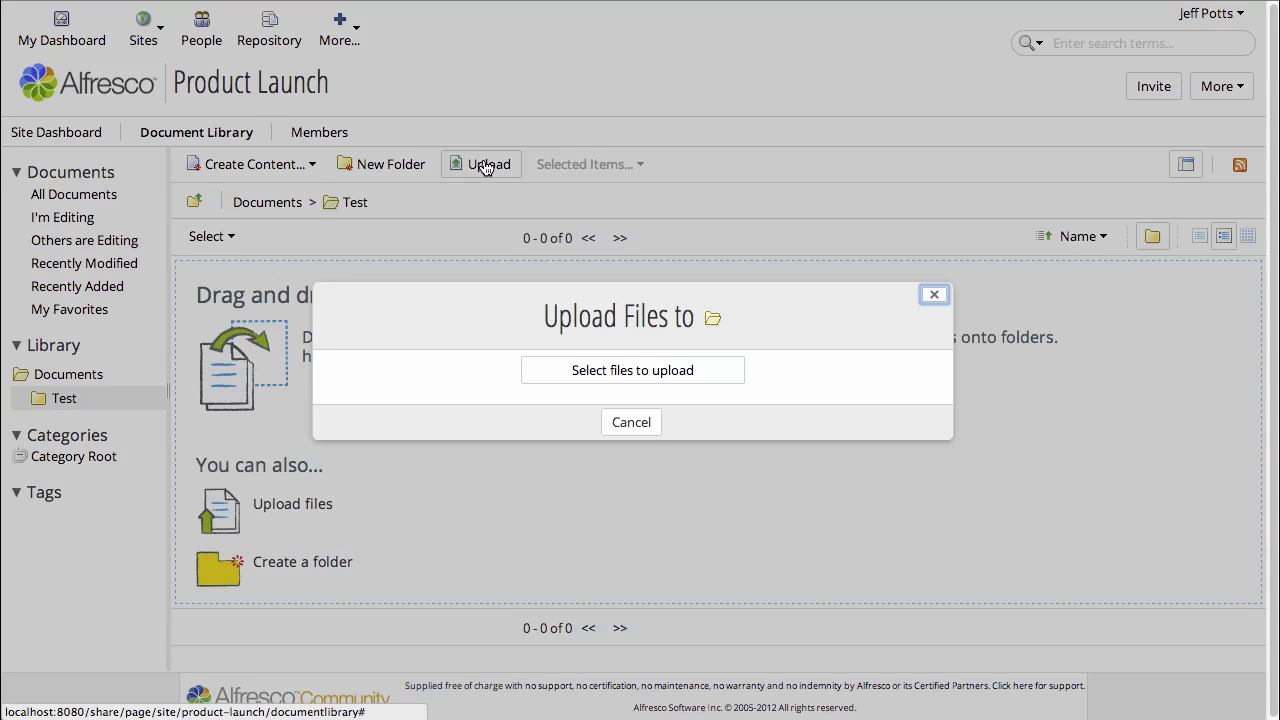
pyautogui.click(632, 372)
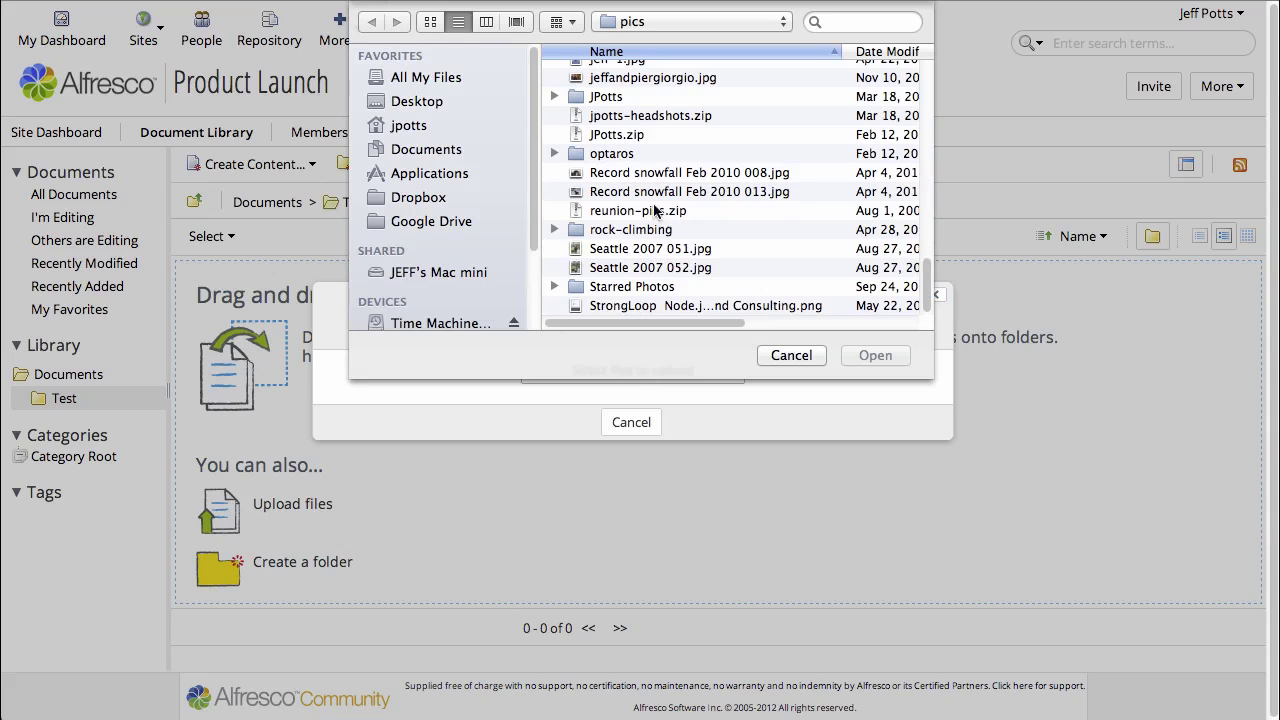
pyautogui.click(643, 21)
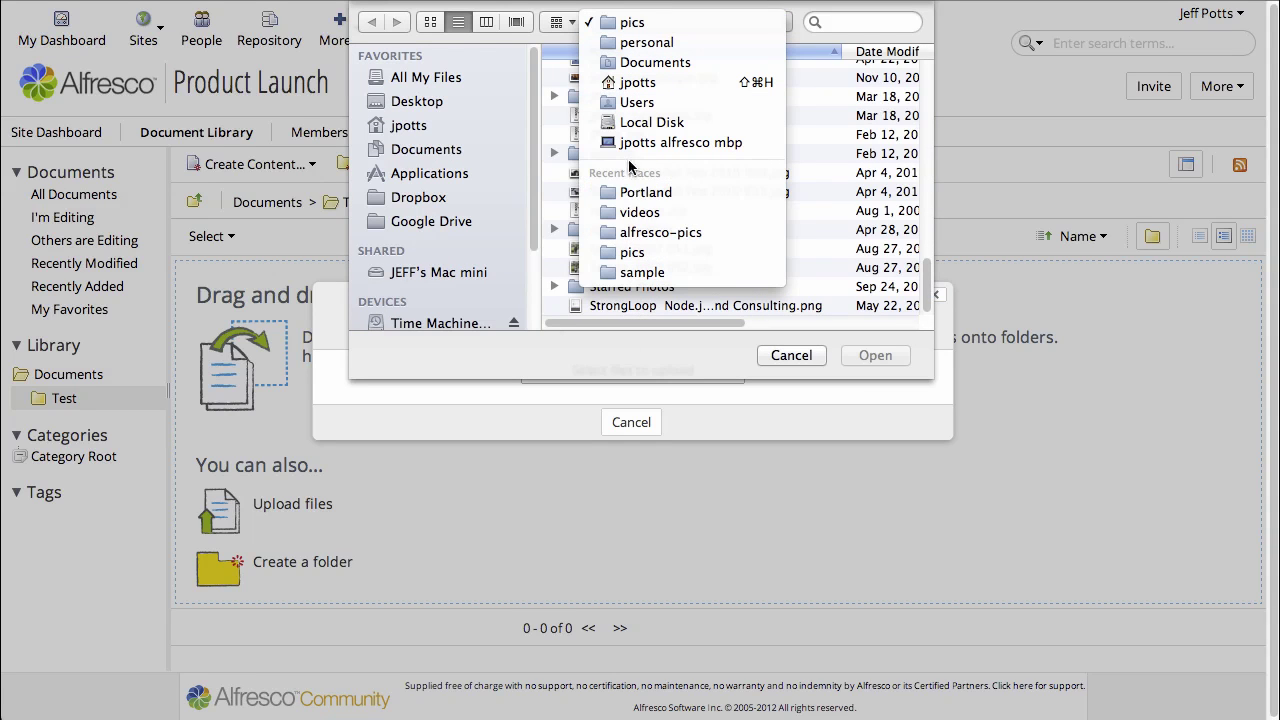
pyautogui.click(645, 272)
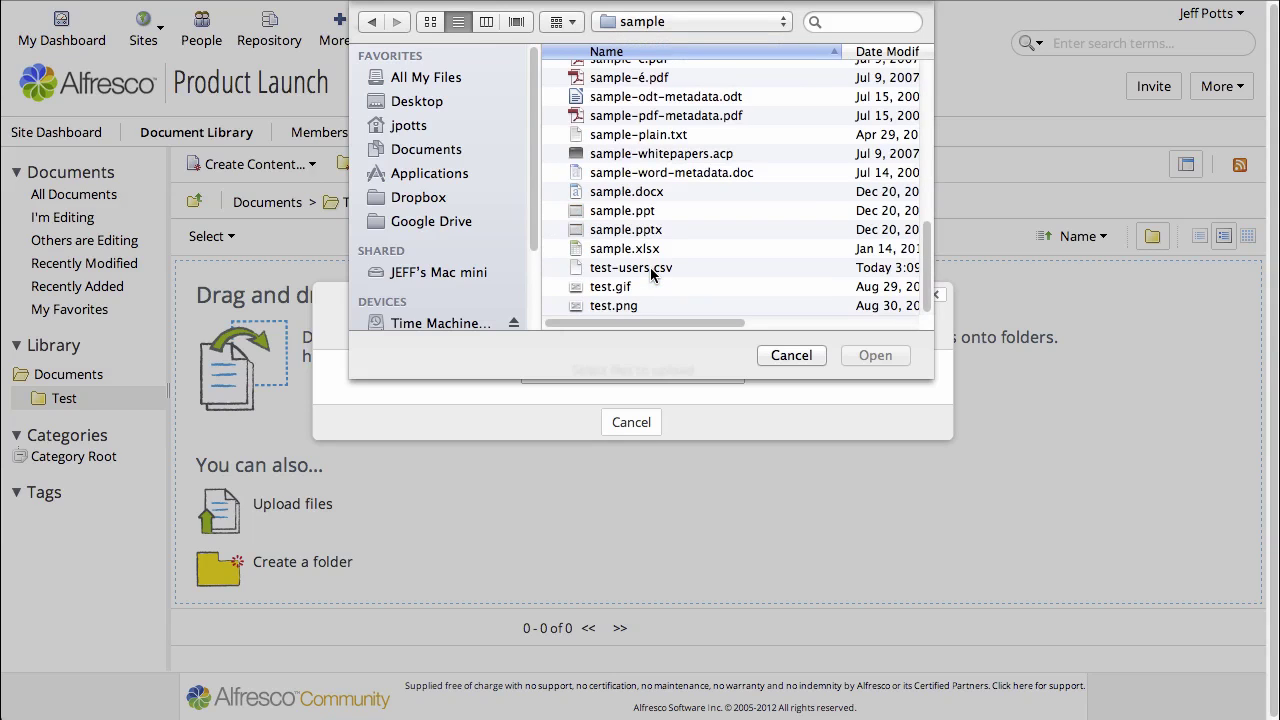
# Upload sample-a.pdf and open its details page.
pyautogui.scroll(2, 646, 192)
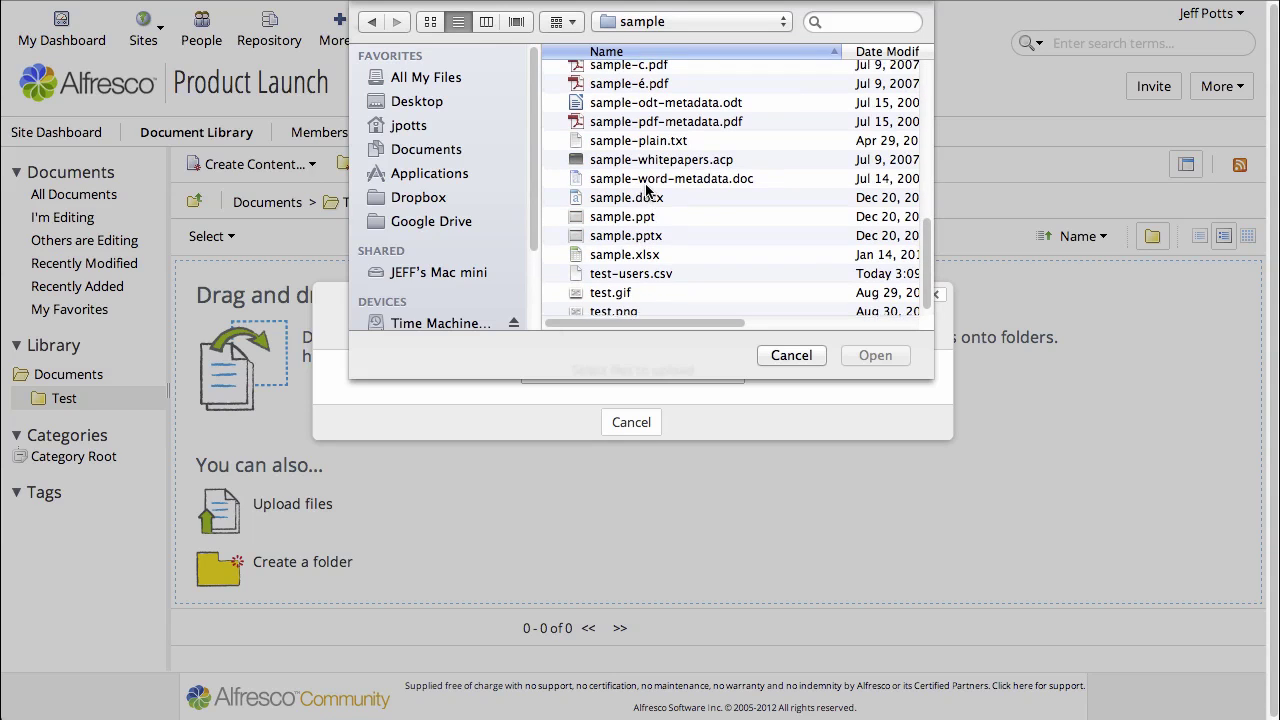
pyautogui.scroll(5, 646, 192)
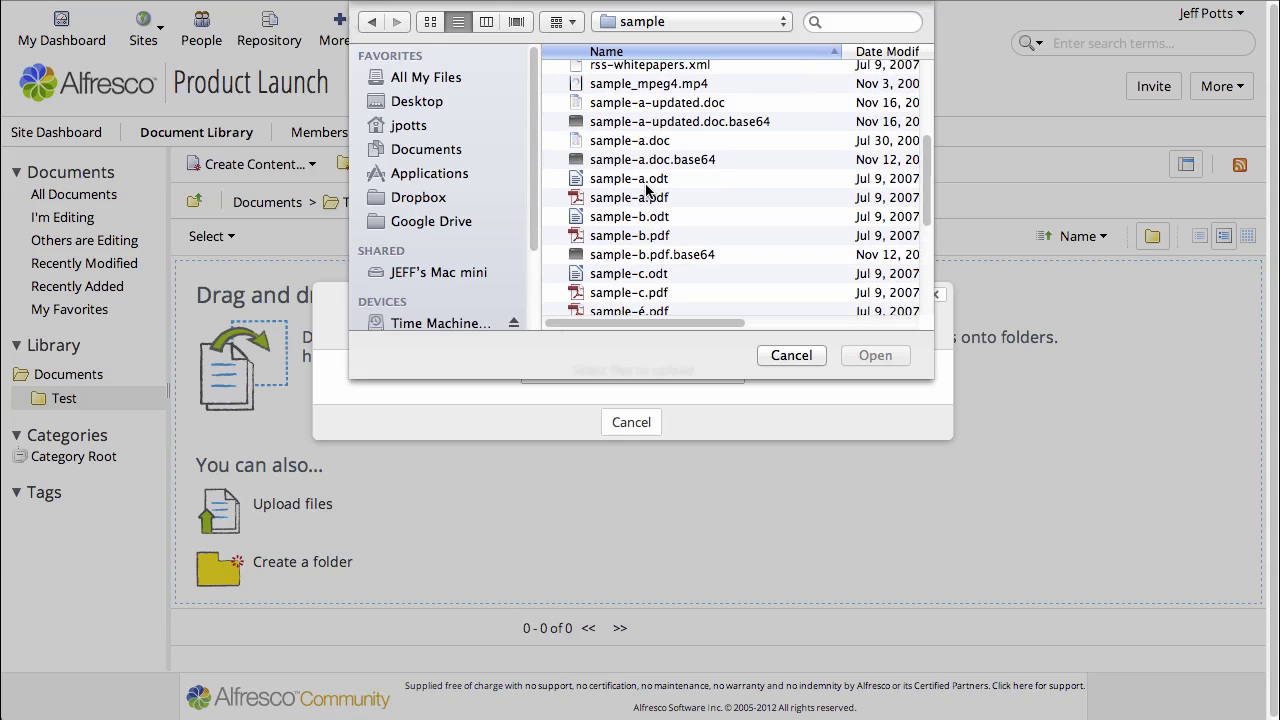
pyautogui.doubleClick(646, 197)
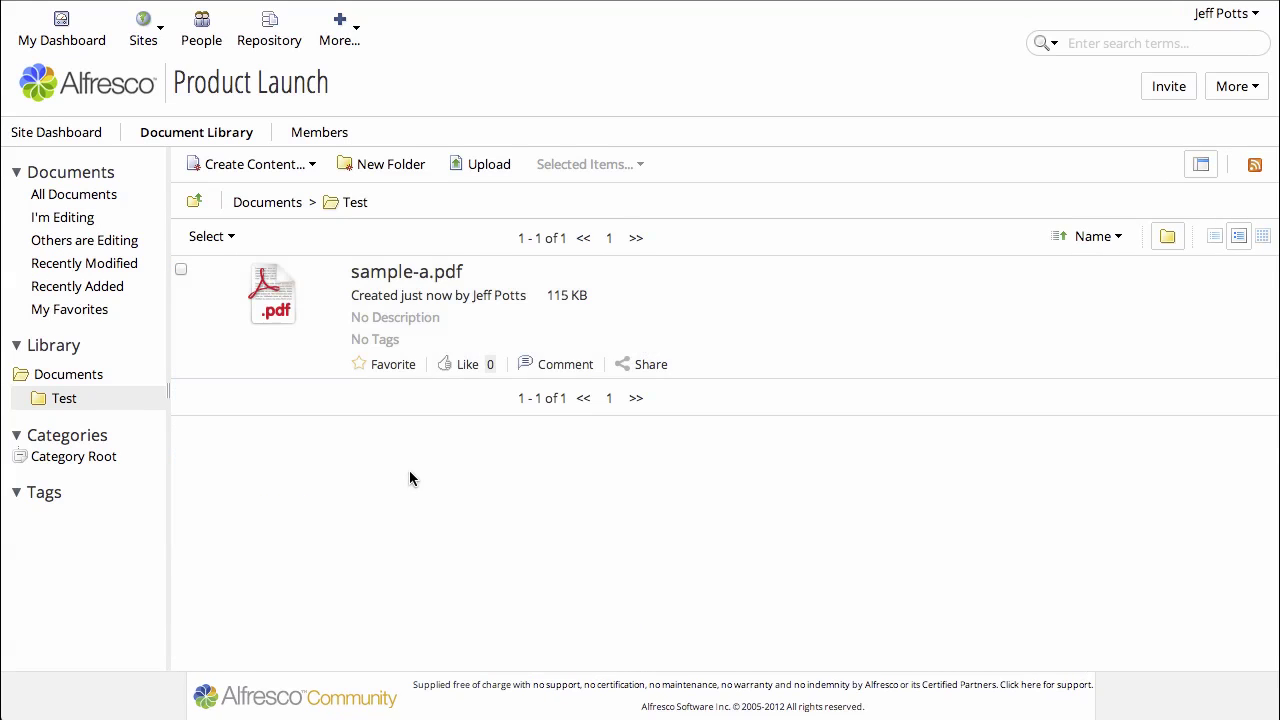
pyautogui.click(405, 276)
# Drag the Berlin photos augustiner.jpg through old_museum.jpg from Finder into the Test folder.
pyautogui.click(936, 188)
pyautogui.keyDown('shift'); pyautogui.click(947, 263); pyautogui.keyUp('shift')
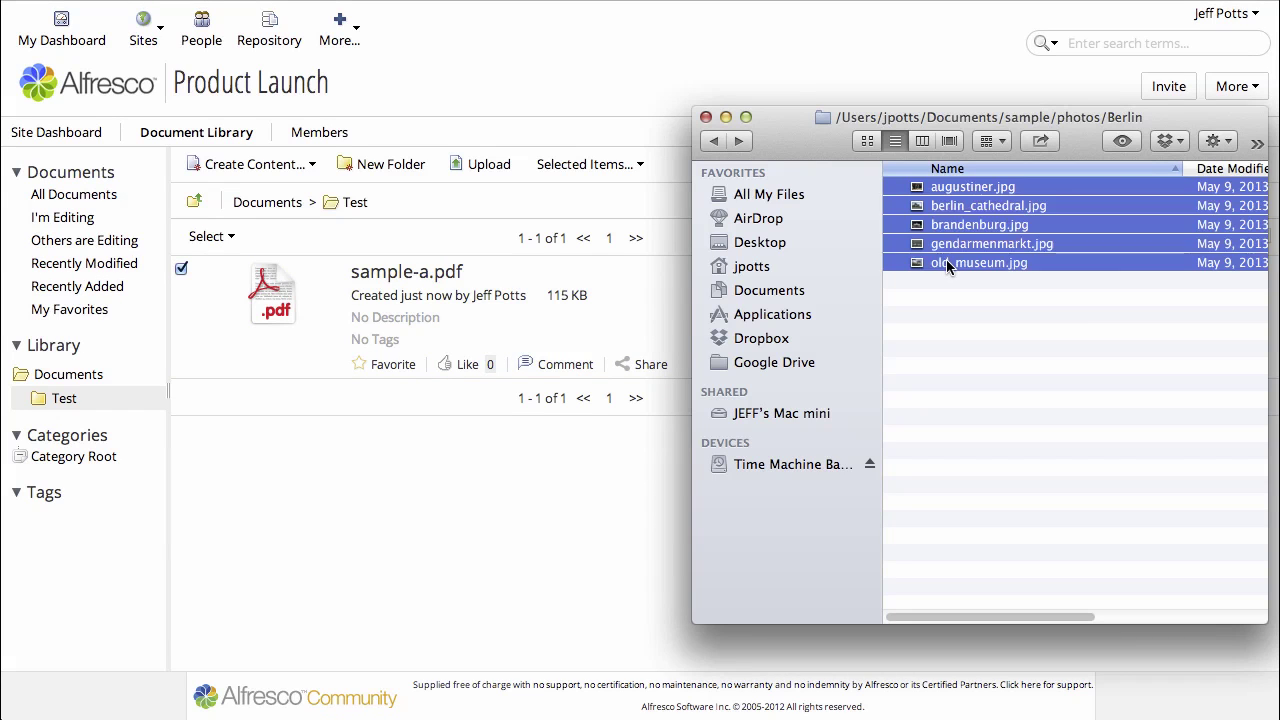
pyautogui.moveTo(963, 205)
pyautogui.mouseDown()
pyautogui.moveTo(697, 262)
pyautogui.moveTo(325, 316)
pyautogui.mouseUp()
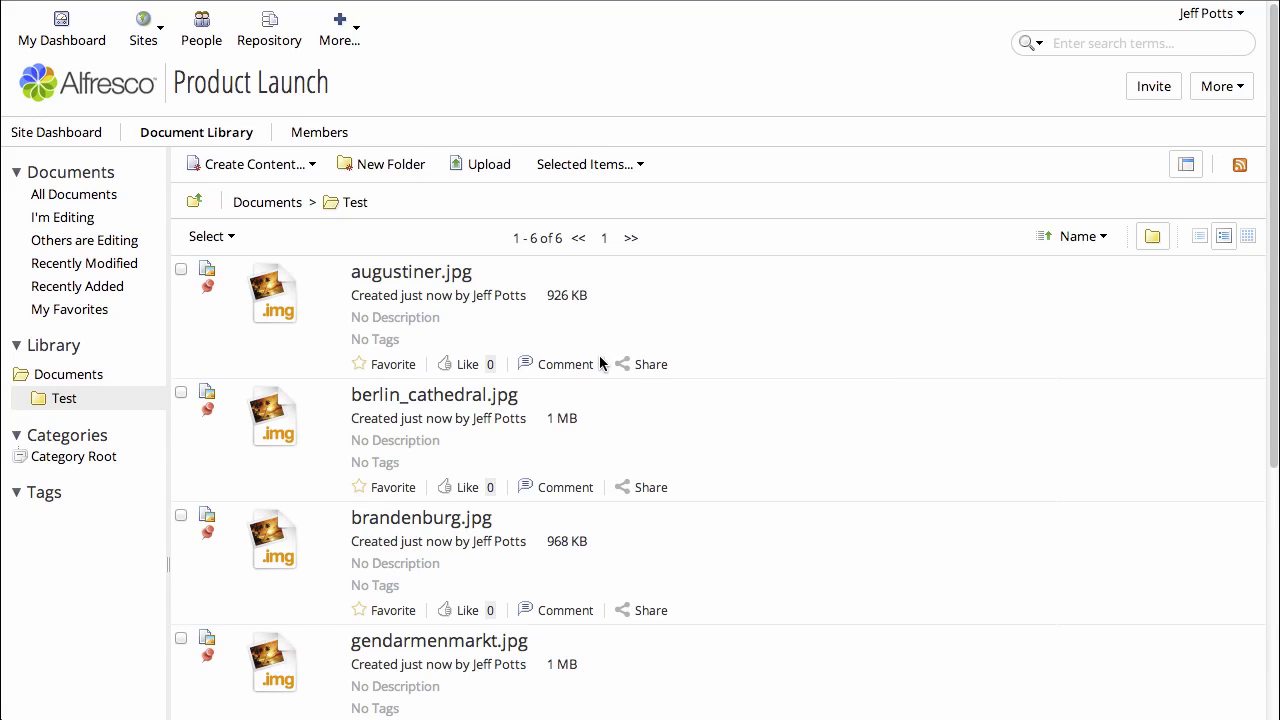
# Show old_museum.jpg's location on Google Maps, then return to the Test folder.
pyautogui.scroll(-3, 599, 357)
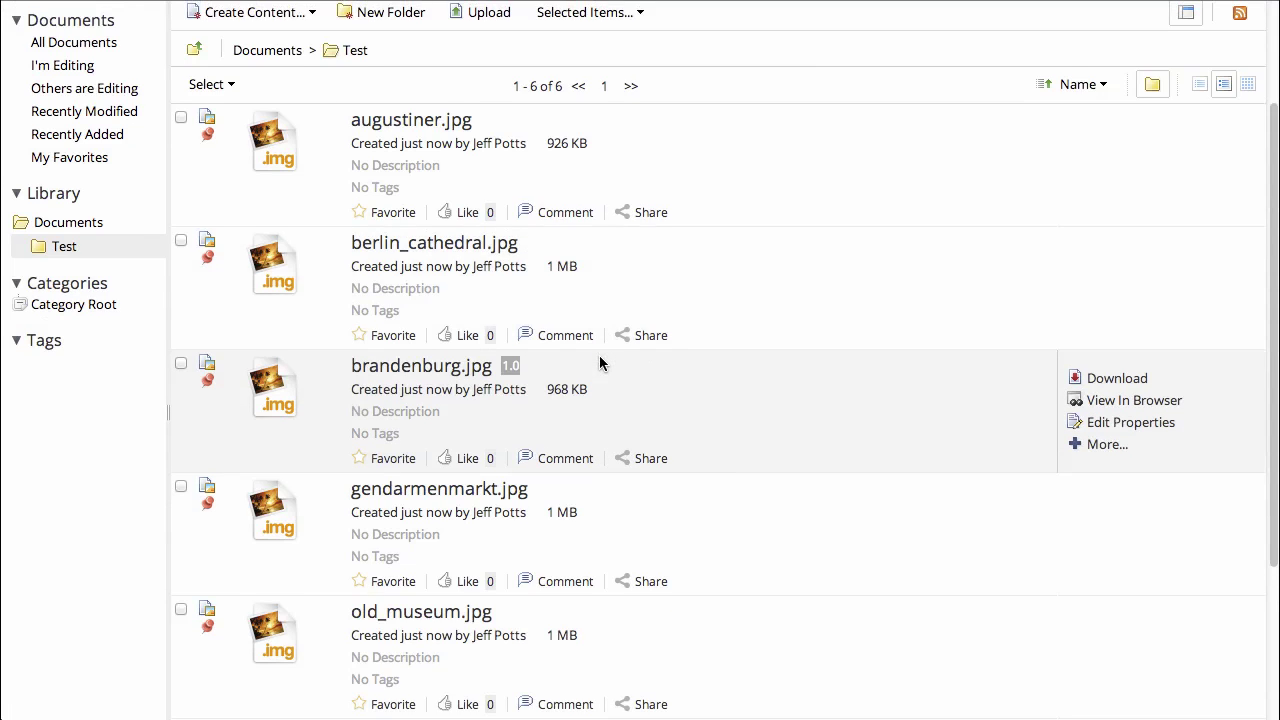
pyautogui.scroll(-1, 600, 362)
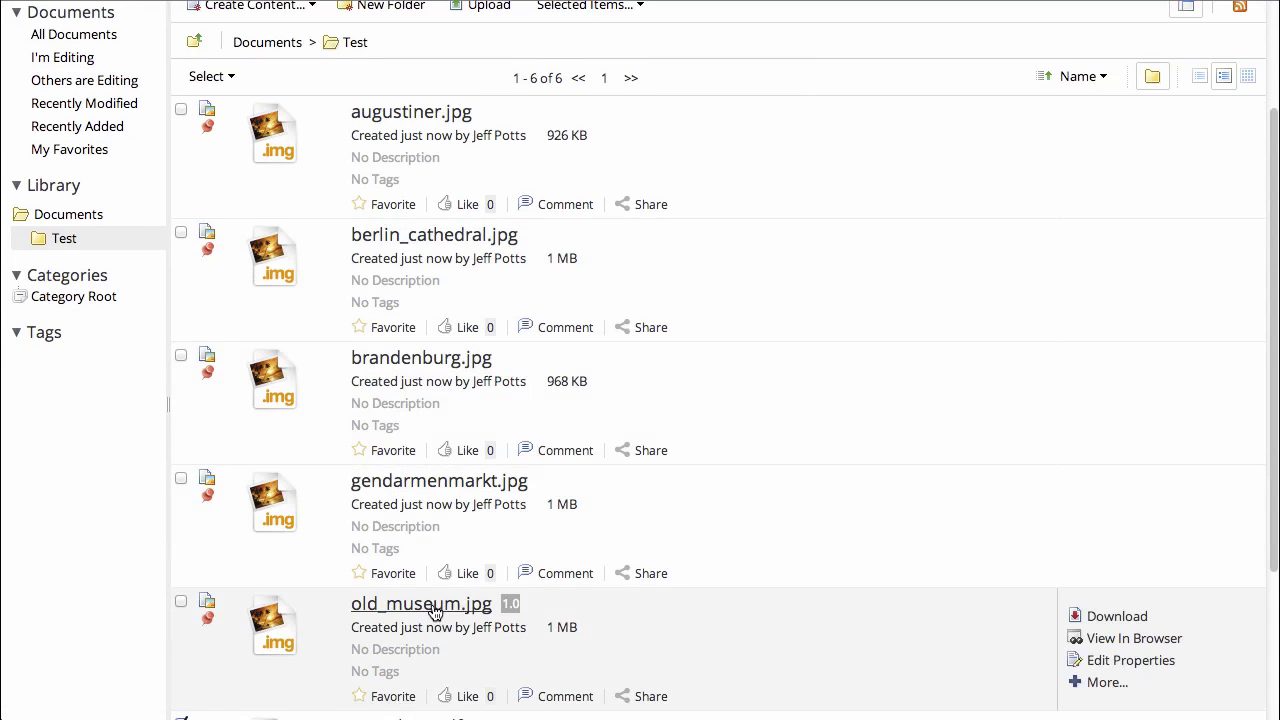
pyautogui.click(435, 612)
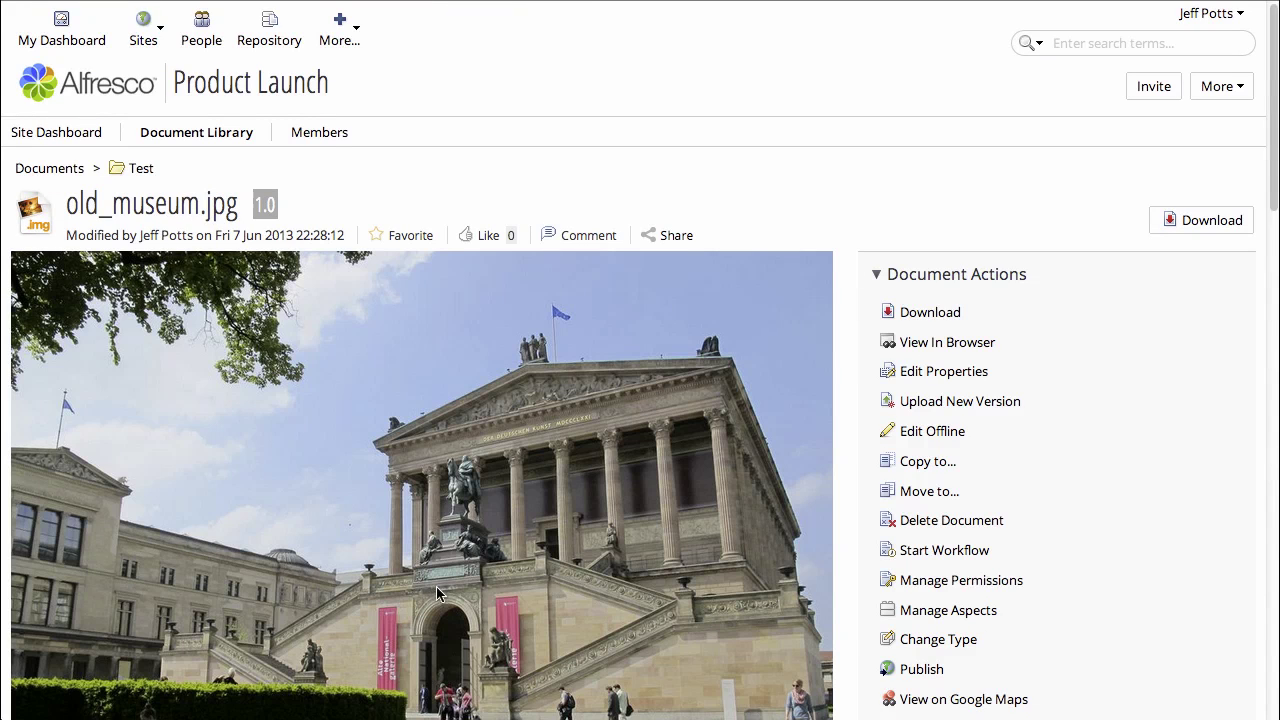
pyautogui.scroll(-2, 828, 572)
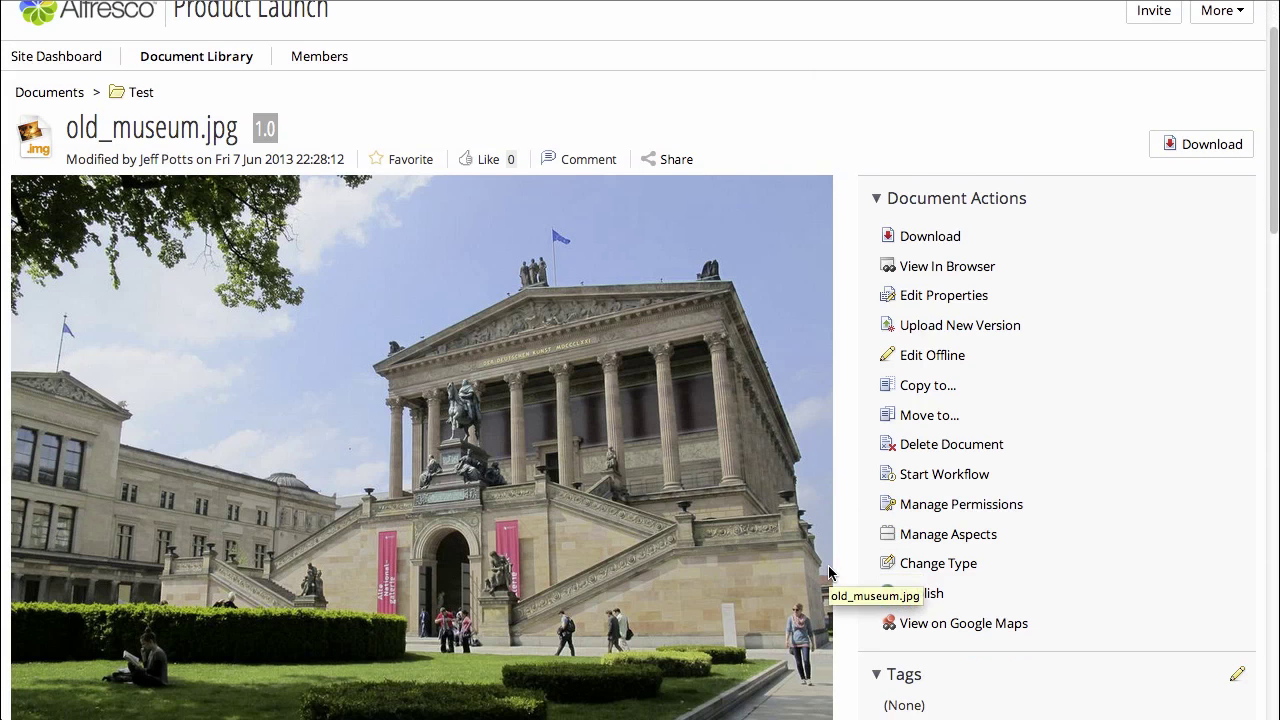
pyautogui.click(993, 628)
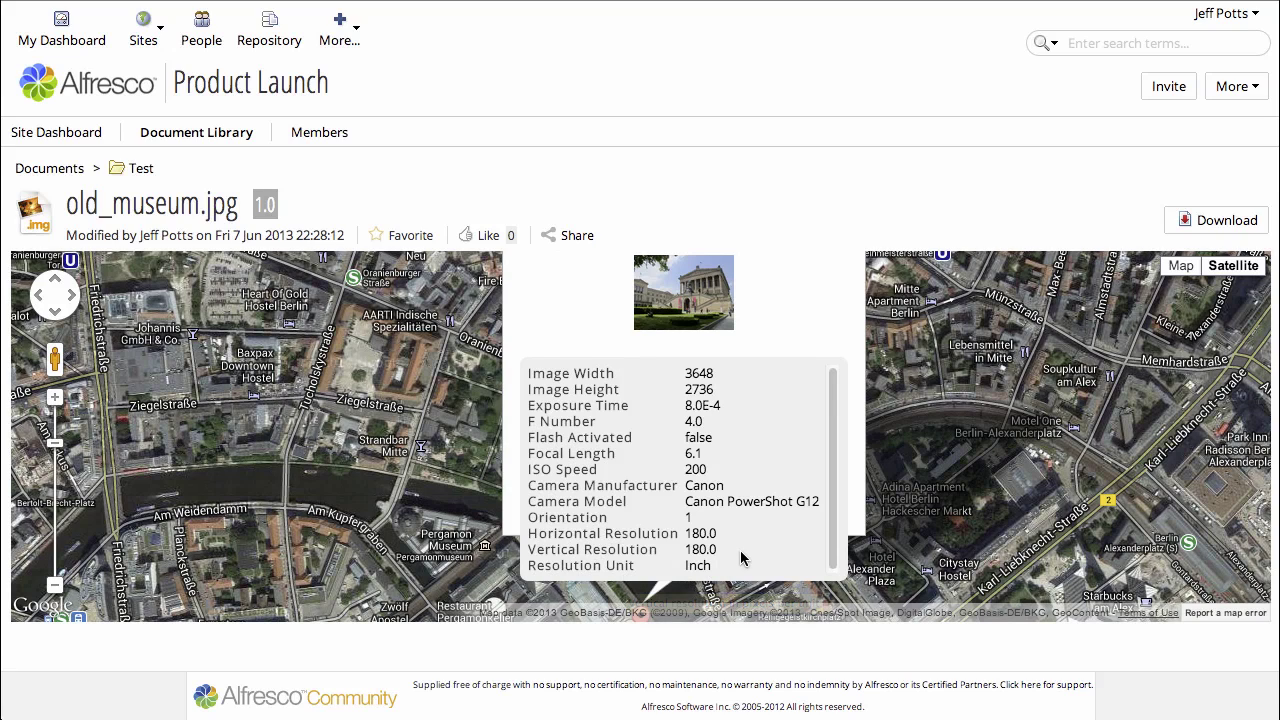
pyautogui.click(143, 178)
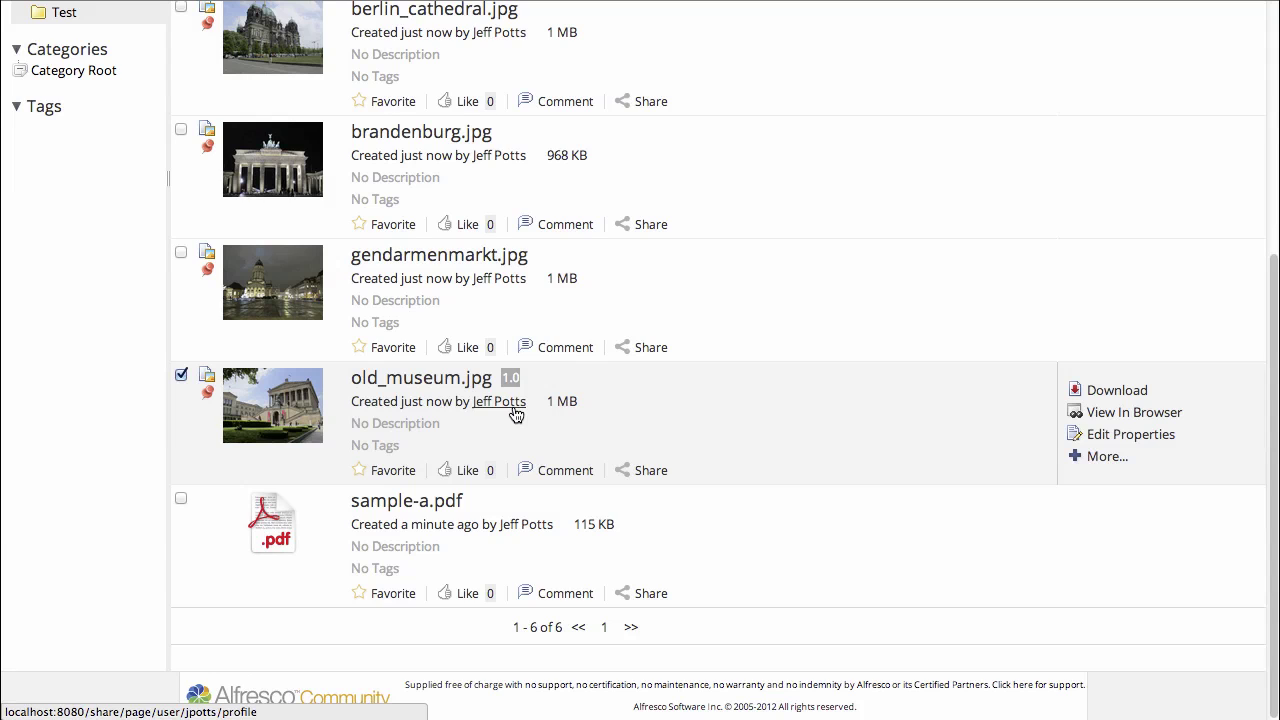
# Connect Cyberduck to the Alfresco FTP server with a non-anonymous account and its password.
pyautogui.press('super+Tab')
pyautogui.press('super+Tab')
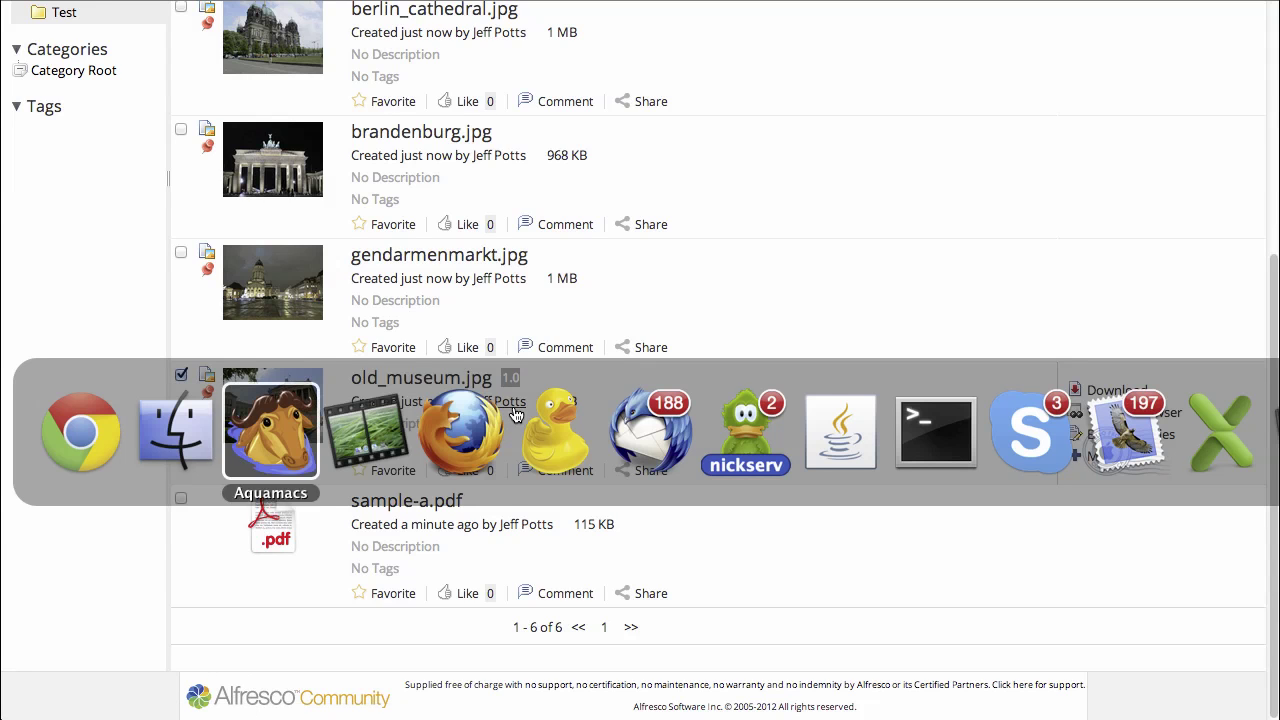
pyautogui.press('super+Tab')
pyautogui.press('super+Tab')
pyautogui.press('super+Tab')
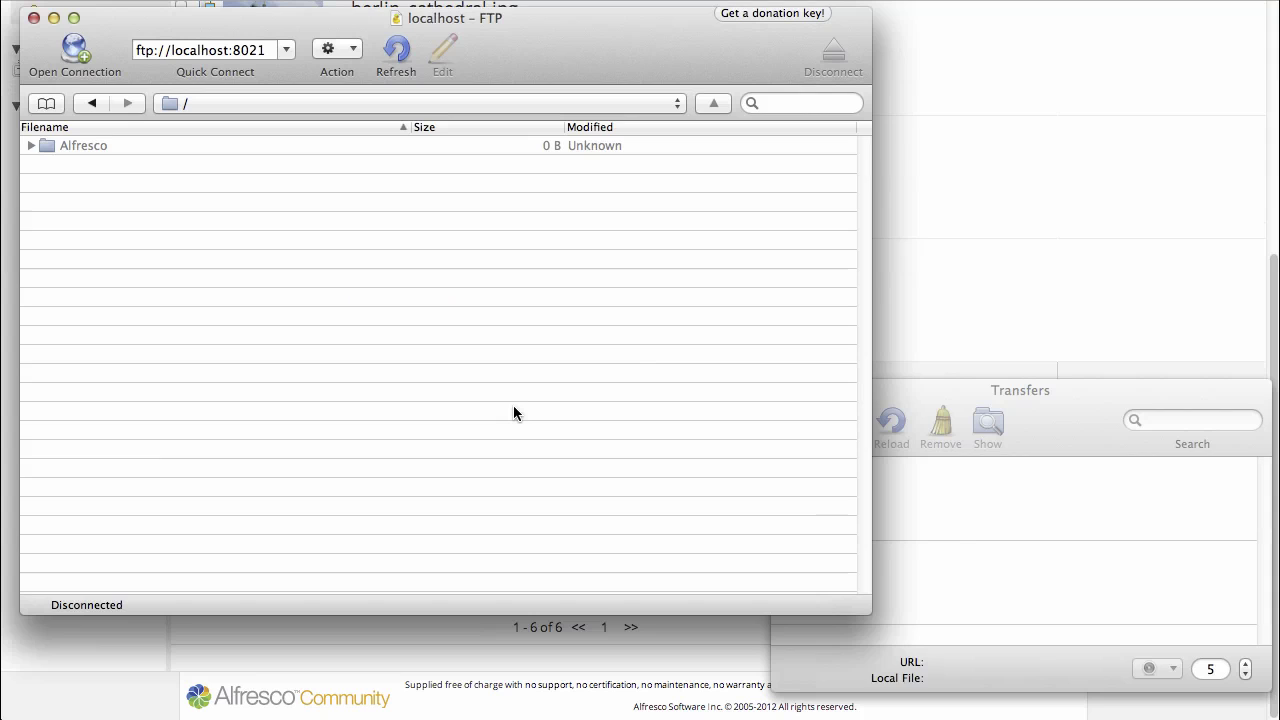
pyautogui.click(238, 50)
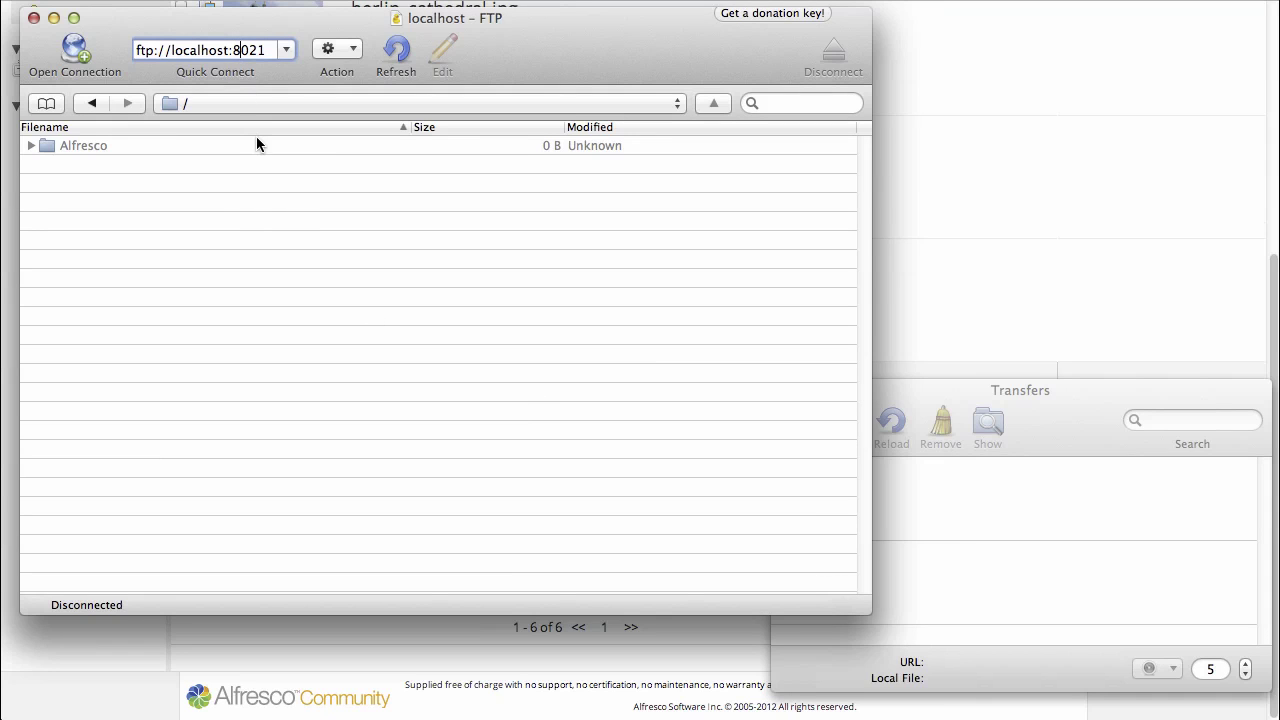
pyautogui.press('Return')
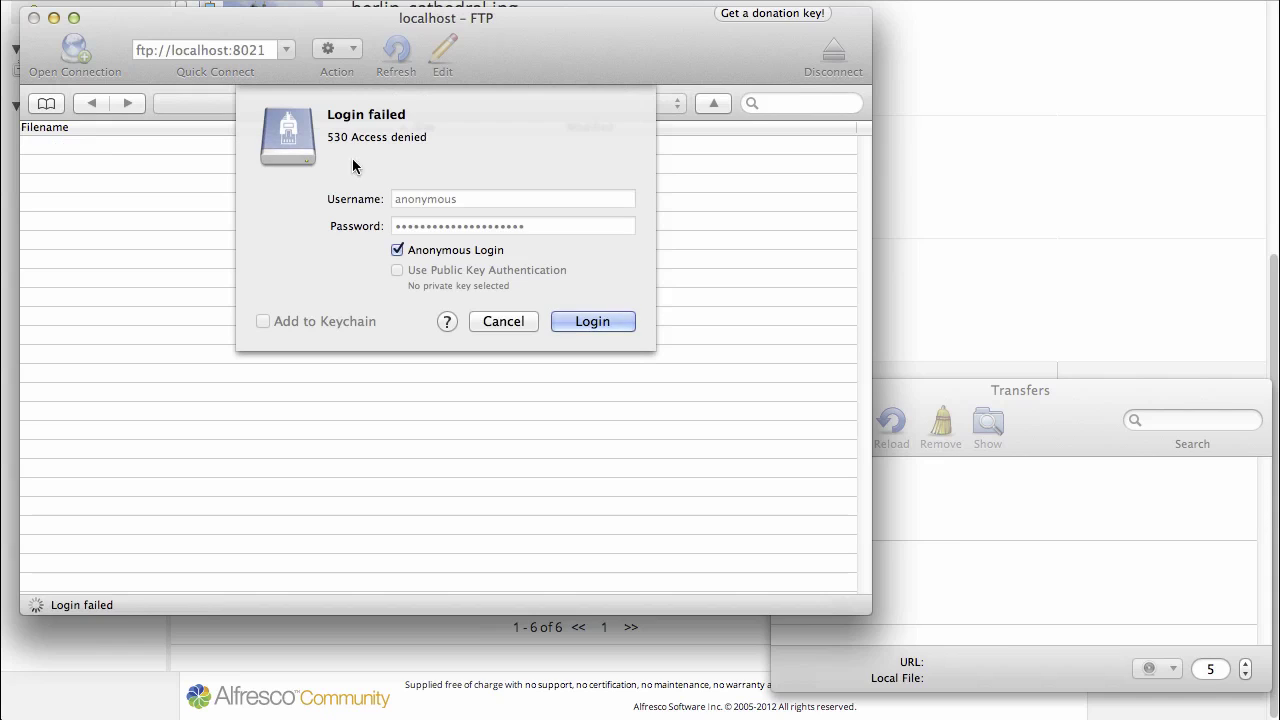
pyautogui.click(456, 250)
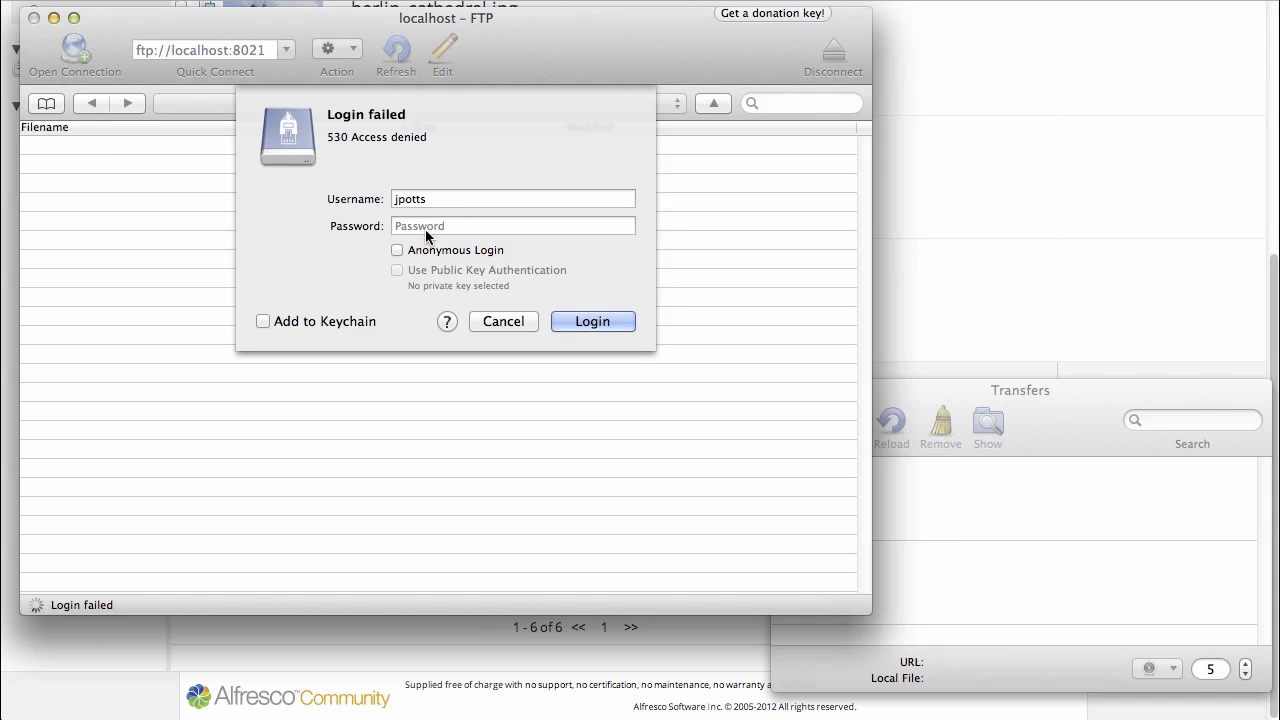
pyautogui.click(426, 234)
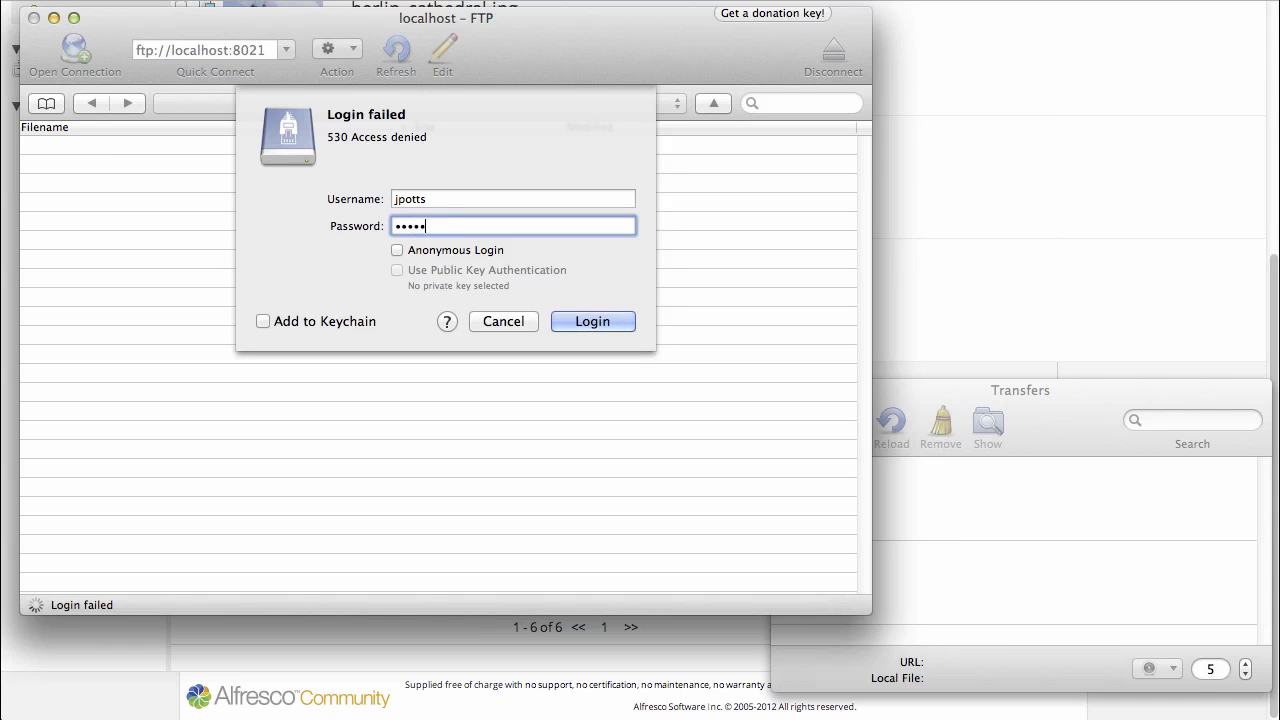
pyautogui.press('Return')
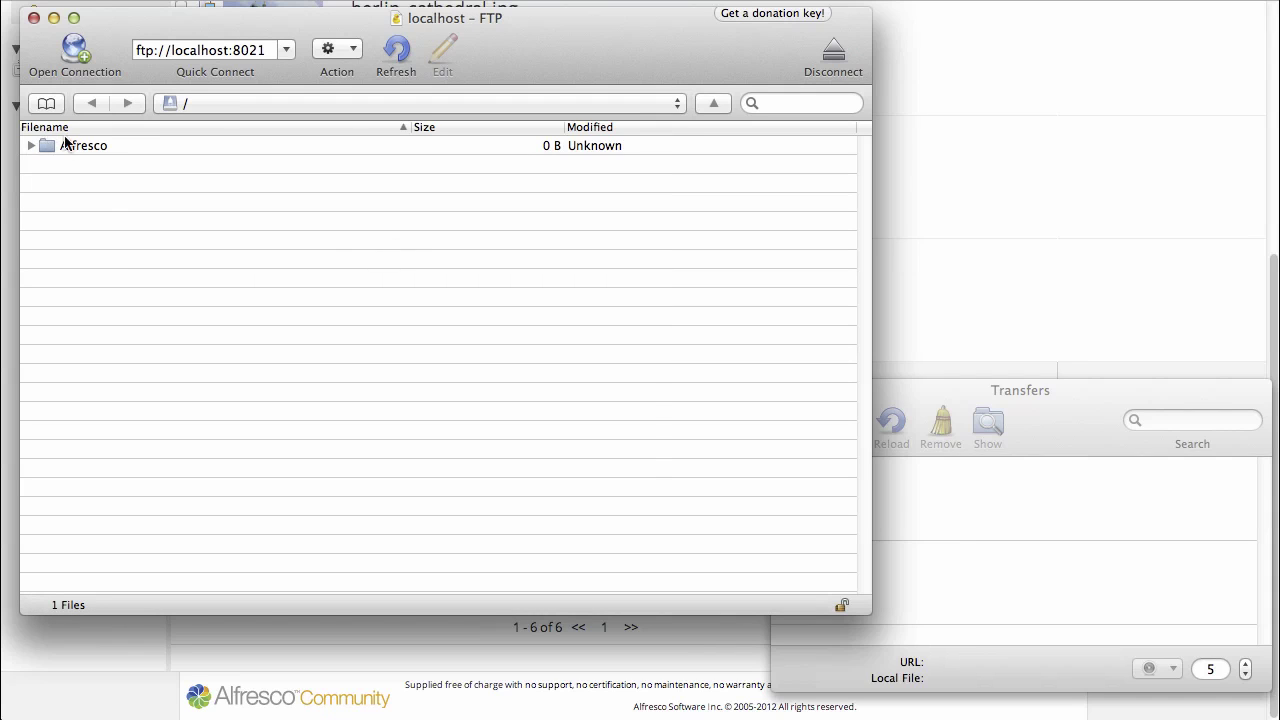
# Browse Alfresco > Sites > product-launch > documentLibrary > Test on the FTP server.
pyautogui.doubleClick(83, 148)
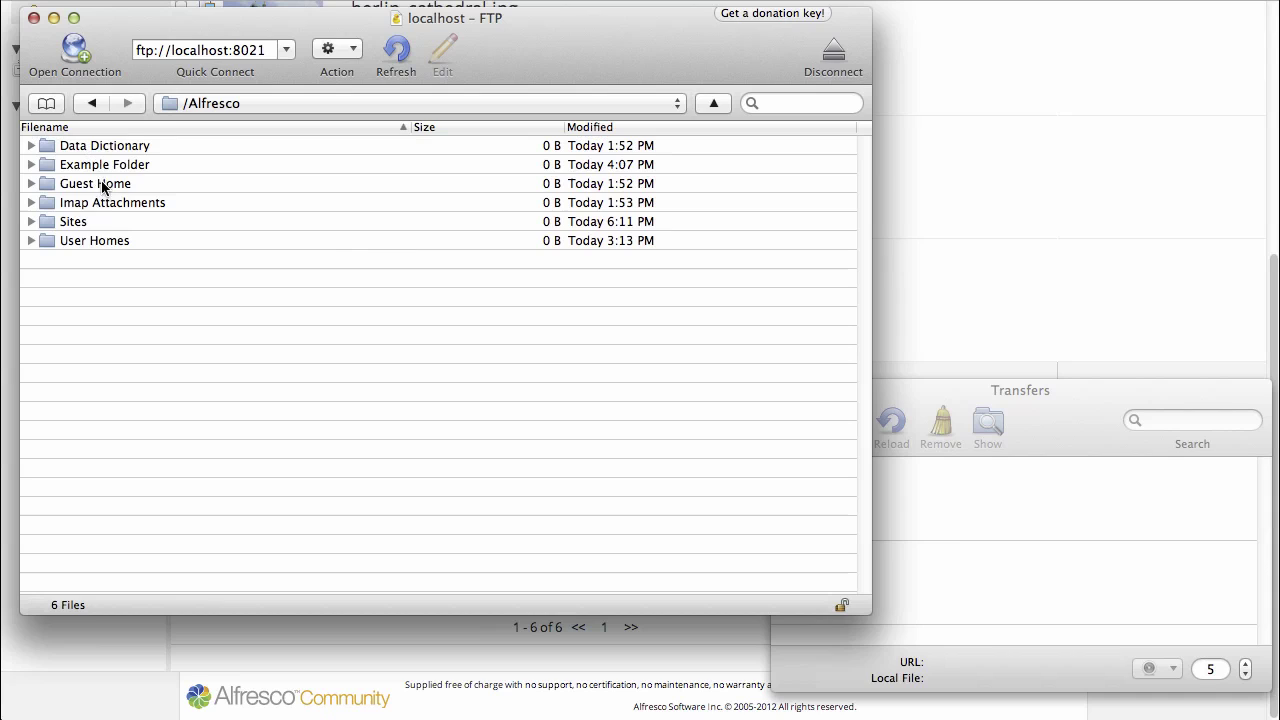
pyautogui.doubleClick(82, 223)
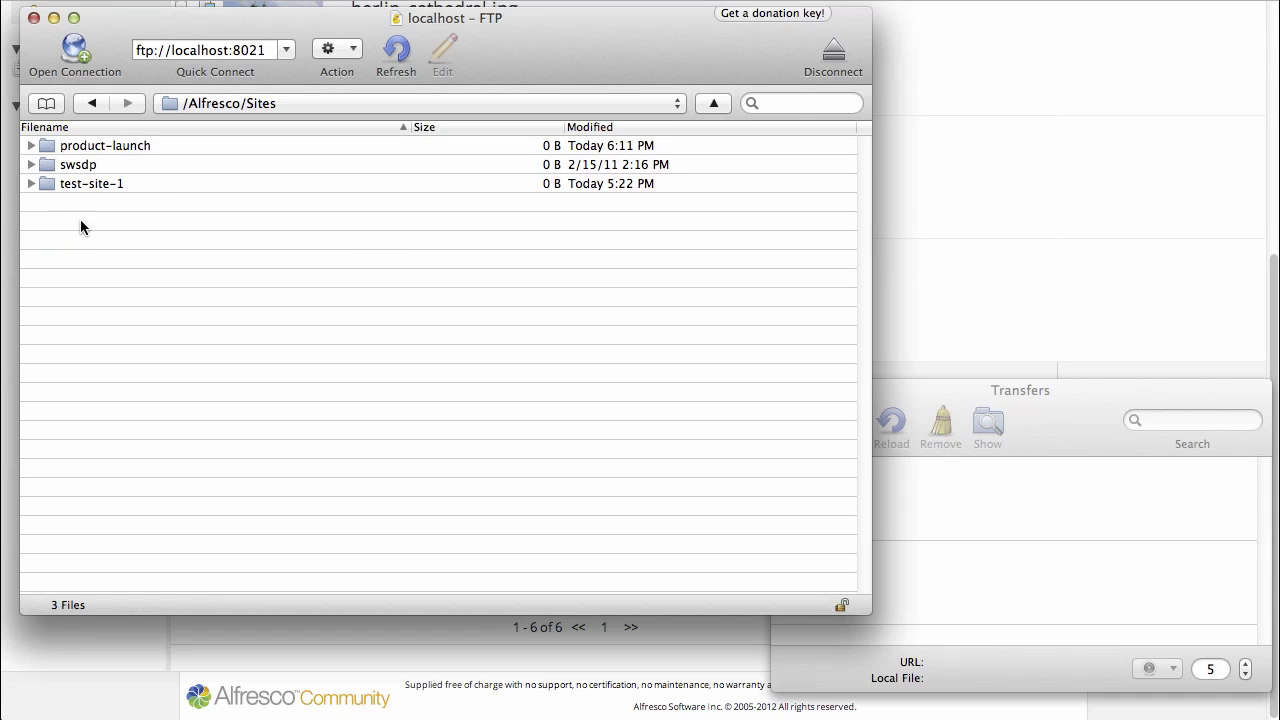
pyautogui.doubleClick(107, 146)
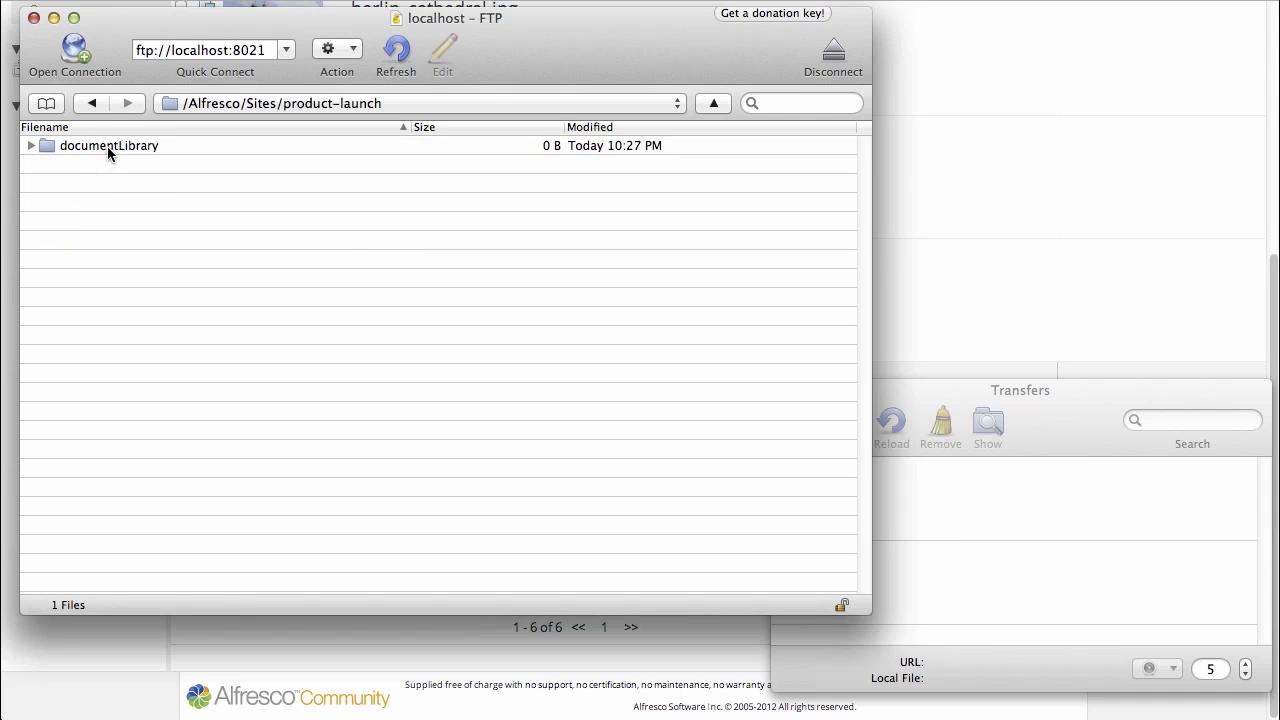
pyautogui.doubleClick(107, 146)
pyautogui.doubleClick(68, 146)
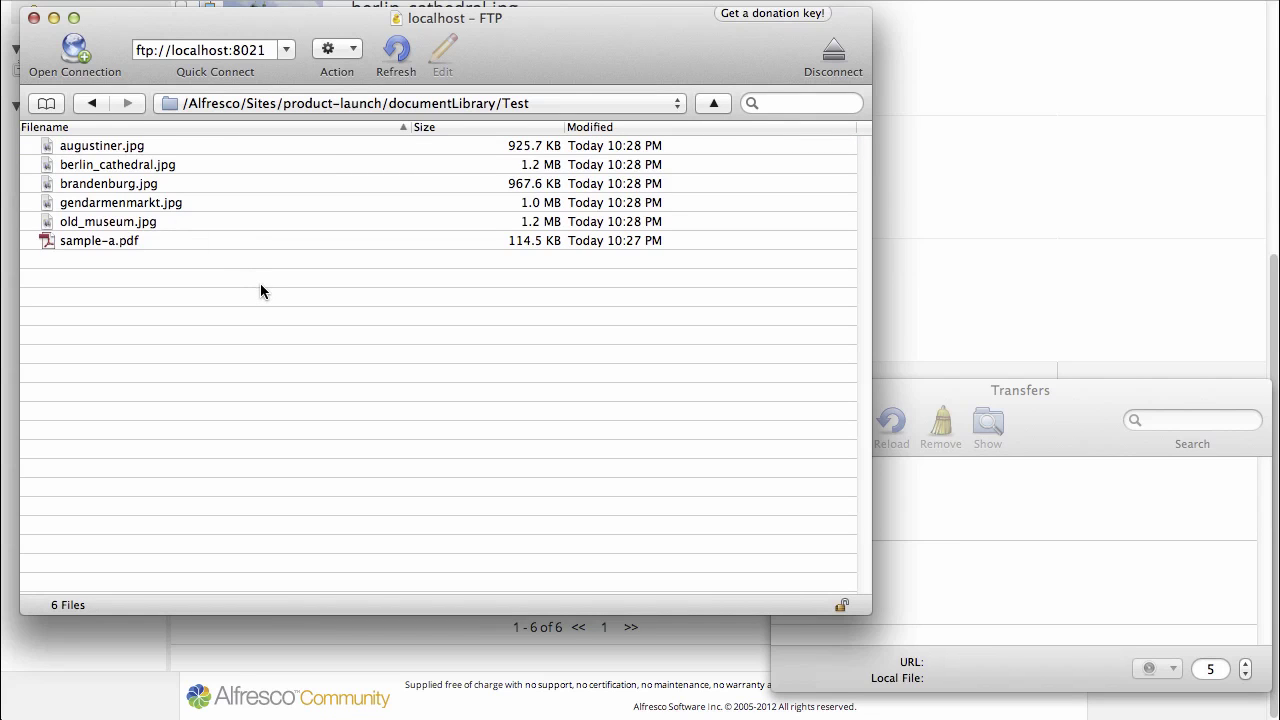
# Drag 18BW.jpg and 31BW.jpg from the local photos folder into Cyberduck's Test folder.
pyautogui.press('super+Tab')
pyautogui.press('super+Tab')
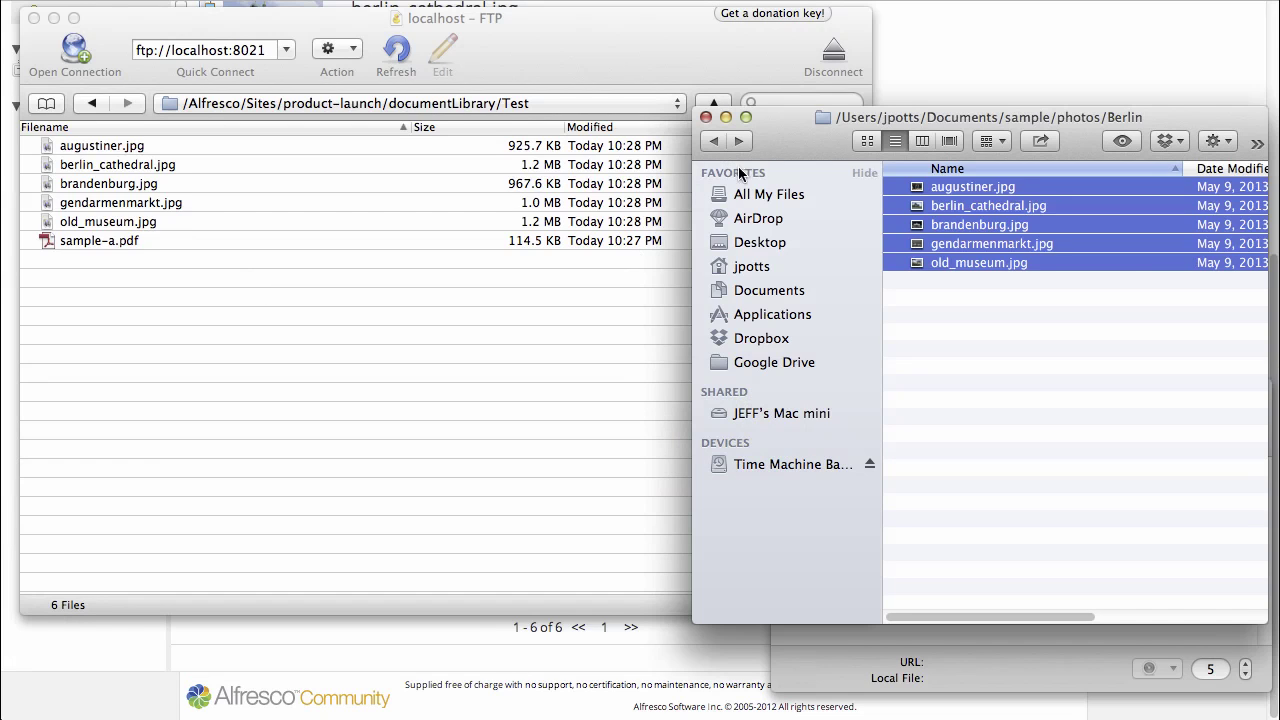
pyautogui.click(714, 141)
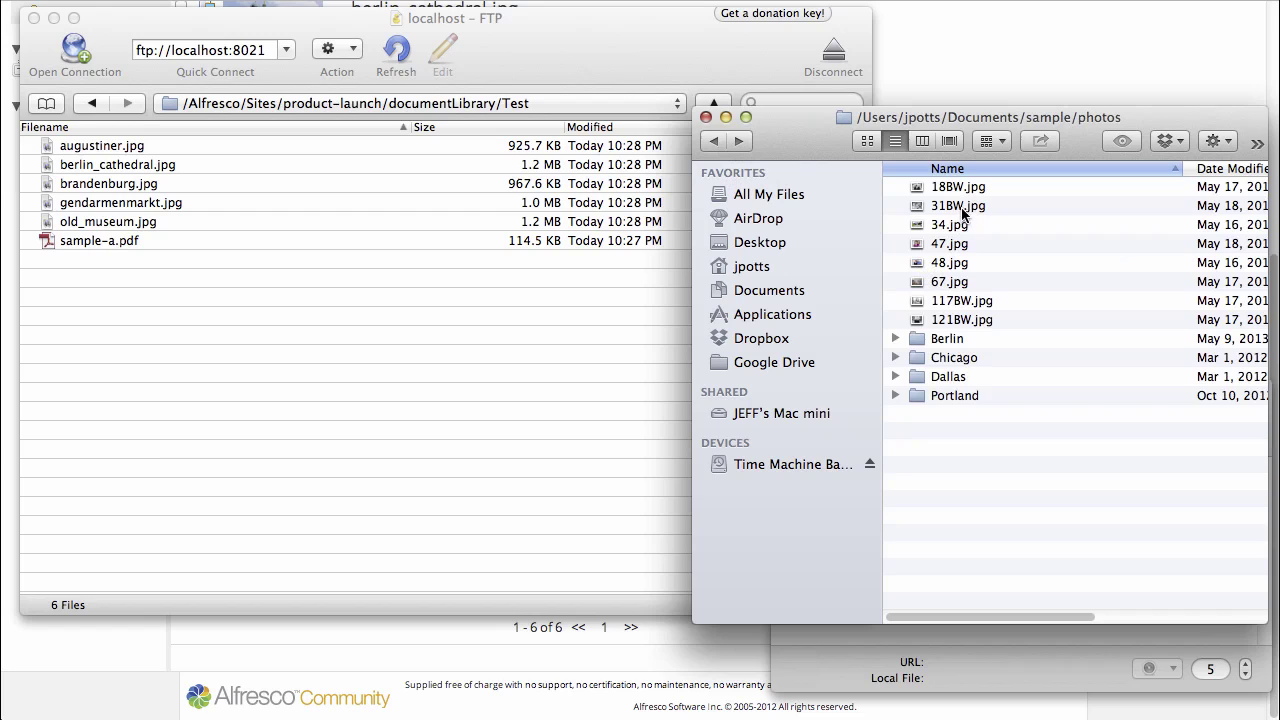
pyautogui.click(961, 187)
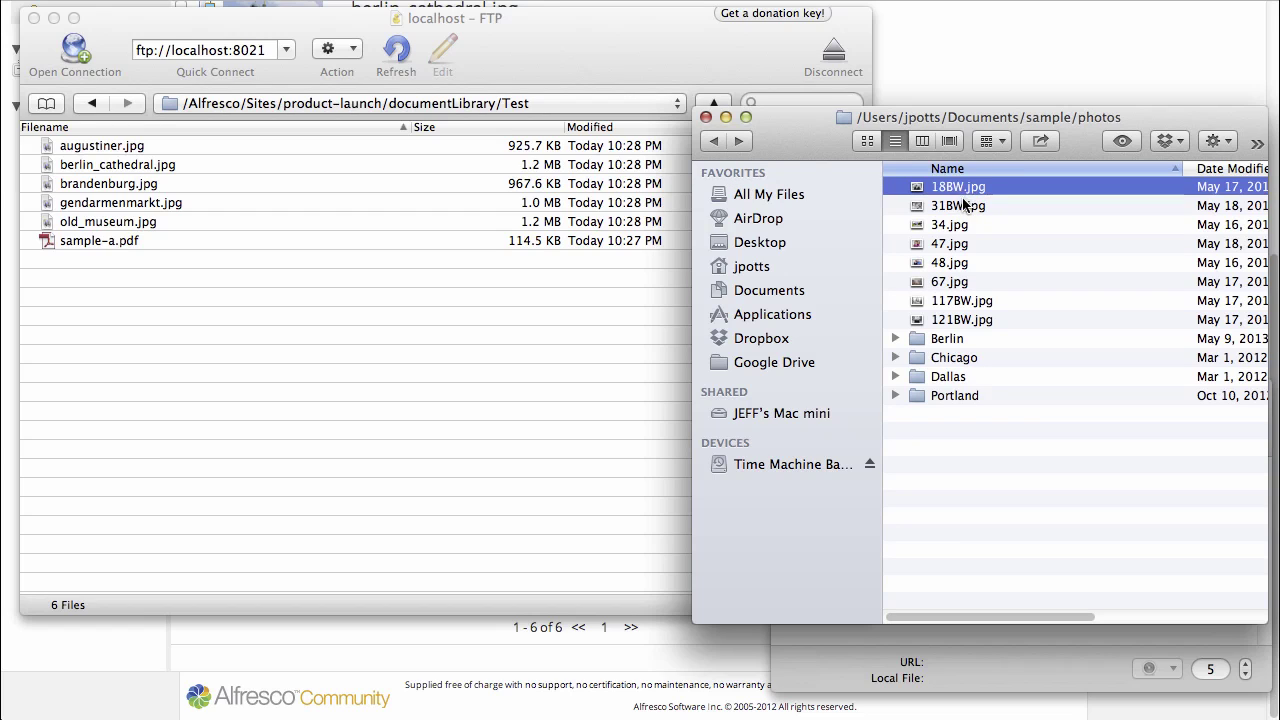
pyautogui.keyDown('shift'); pyautogui.click(966, 206); pyautogui.keyUp('shift')
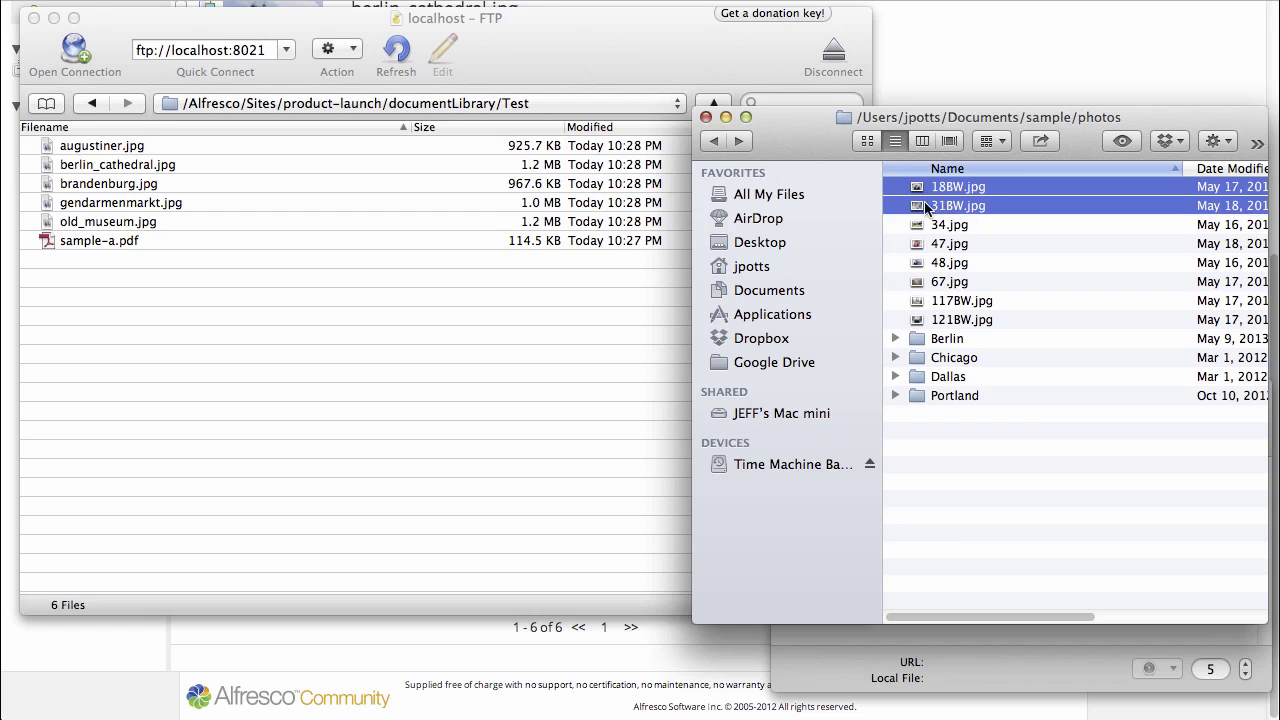
pyautogui.moveTo(972, 207); pyautogui.dragTo(319, 337)
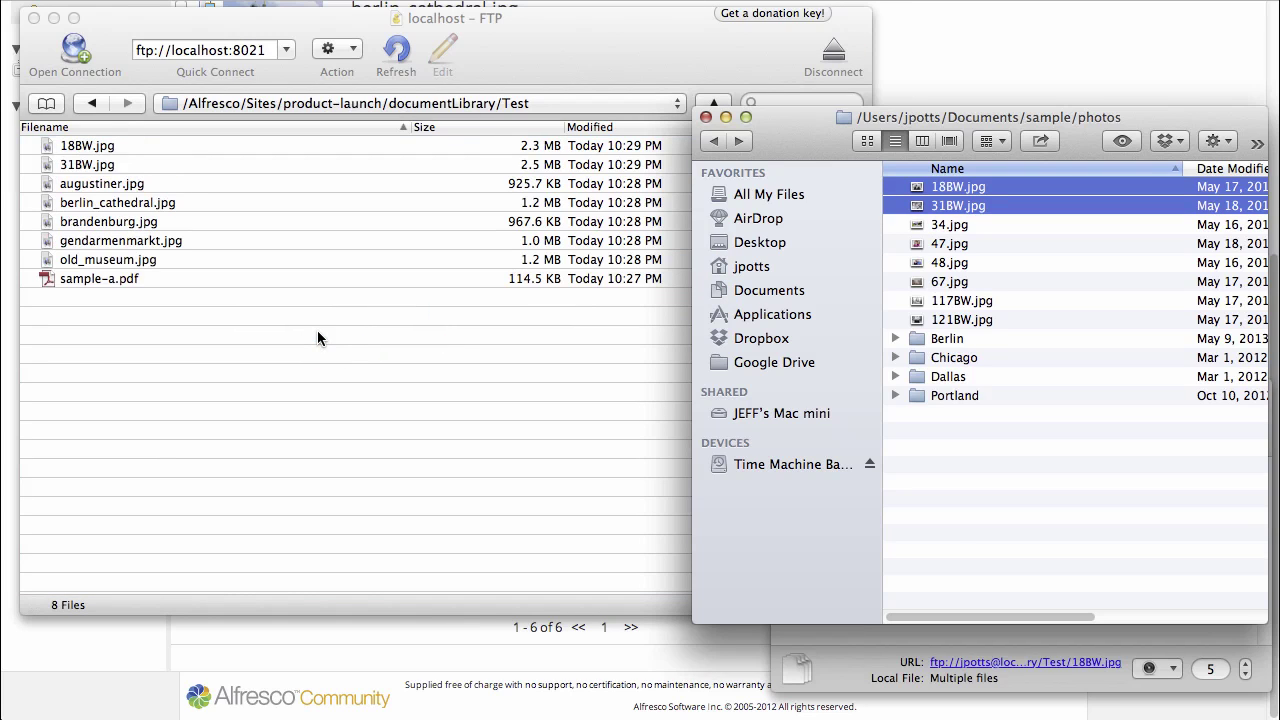
# Refresh the Alfresco document library so Test shows 18BW.jpg and 31BW.jpg among eight items.
pyautogui.press('super+h')
pyautogui.press('super+Tab')
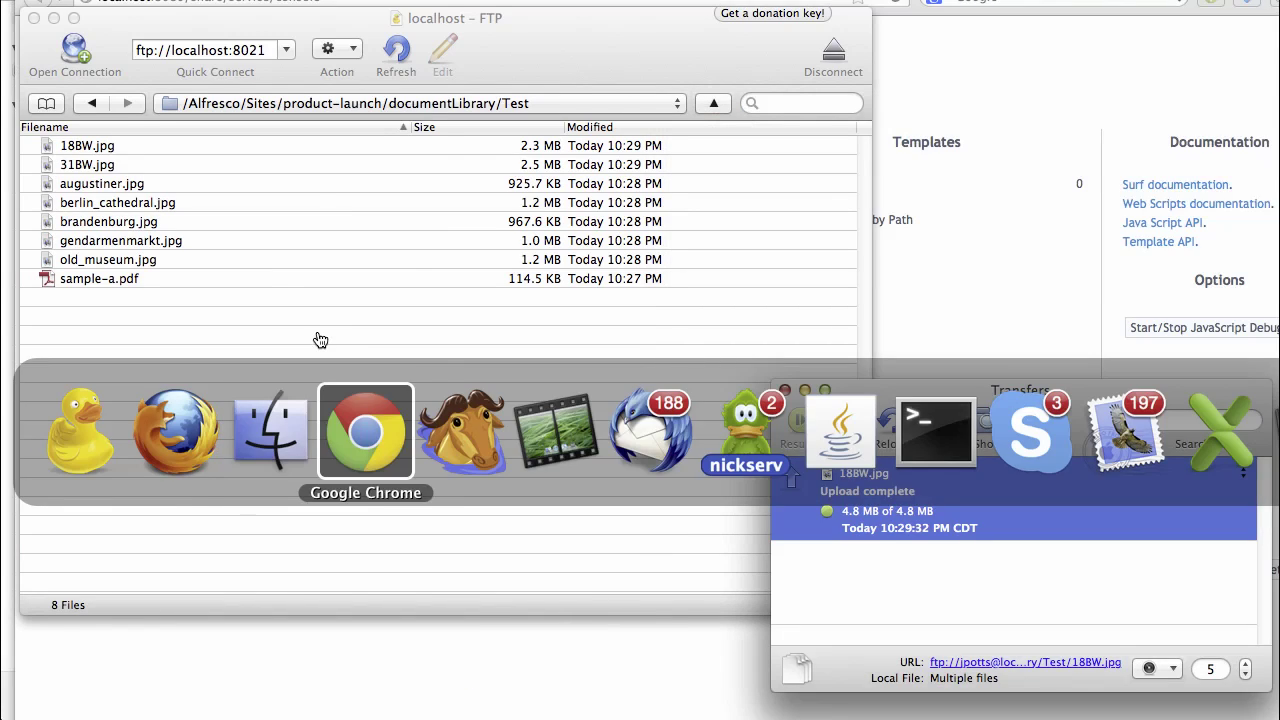
pyautogui.scroll(5, 320, 340)
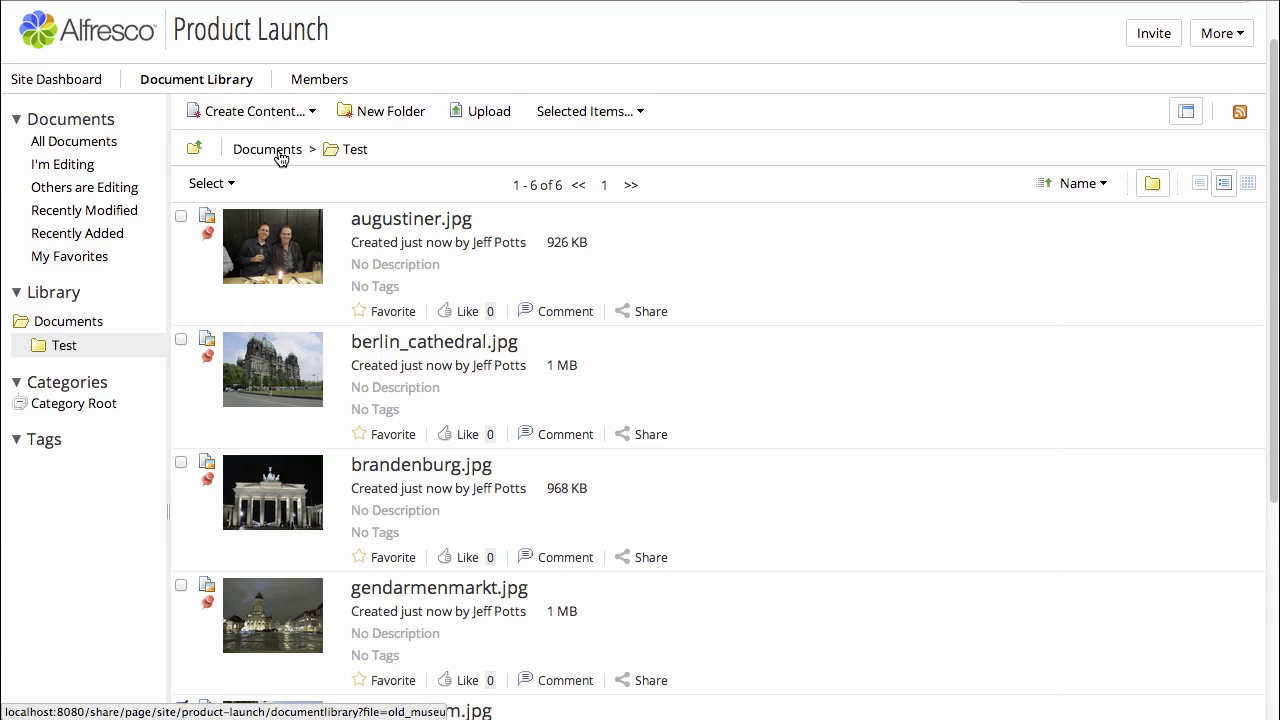
pyautogui.click(280, 155)
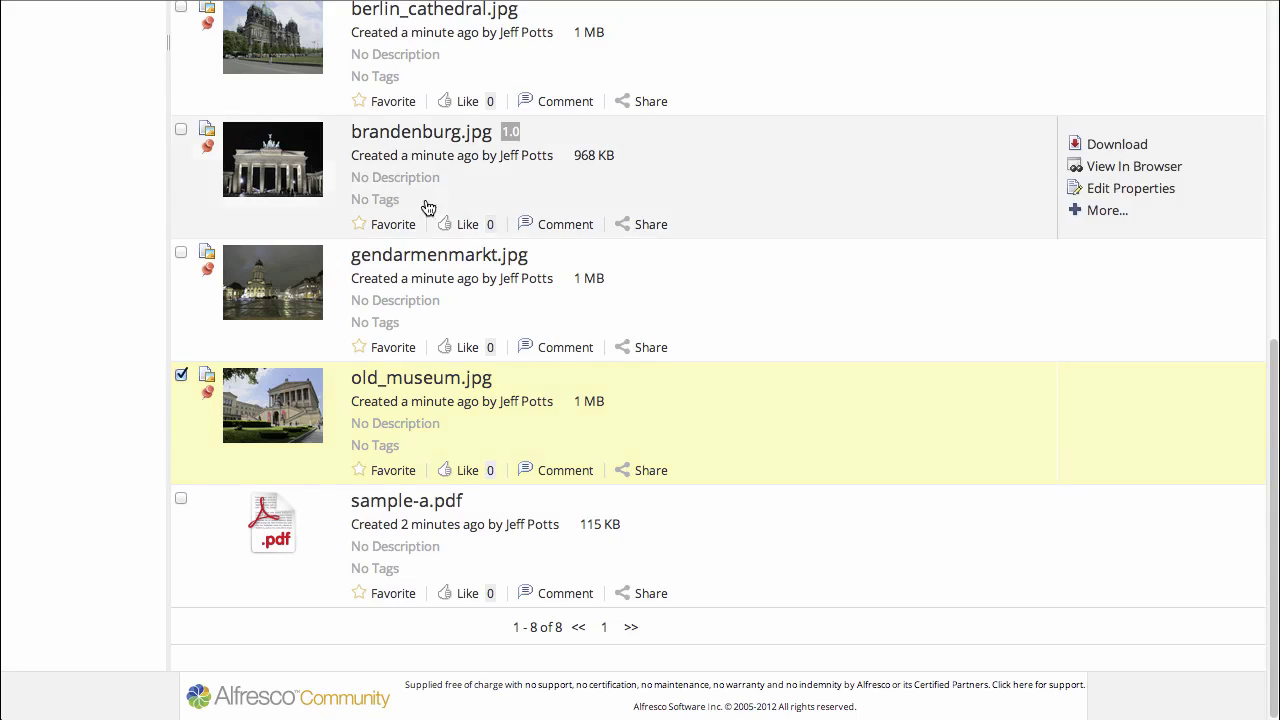
pyautogui.scroll(5, 428, 207)
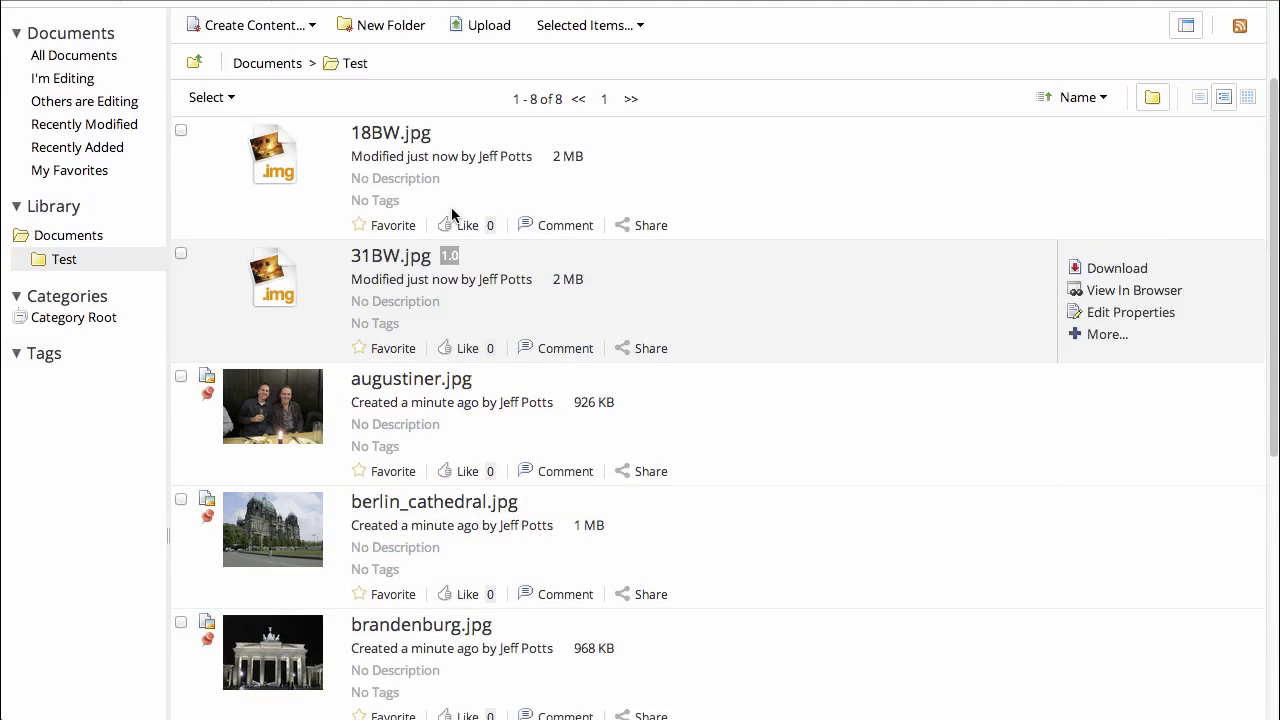
pyautogui.moveTo(412, 255)
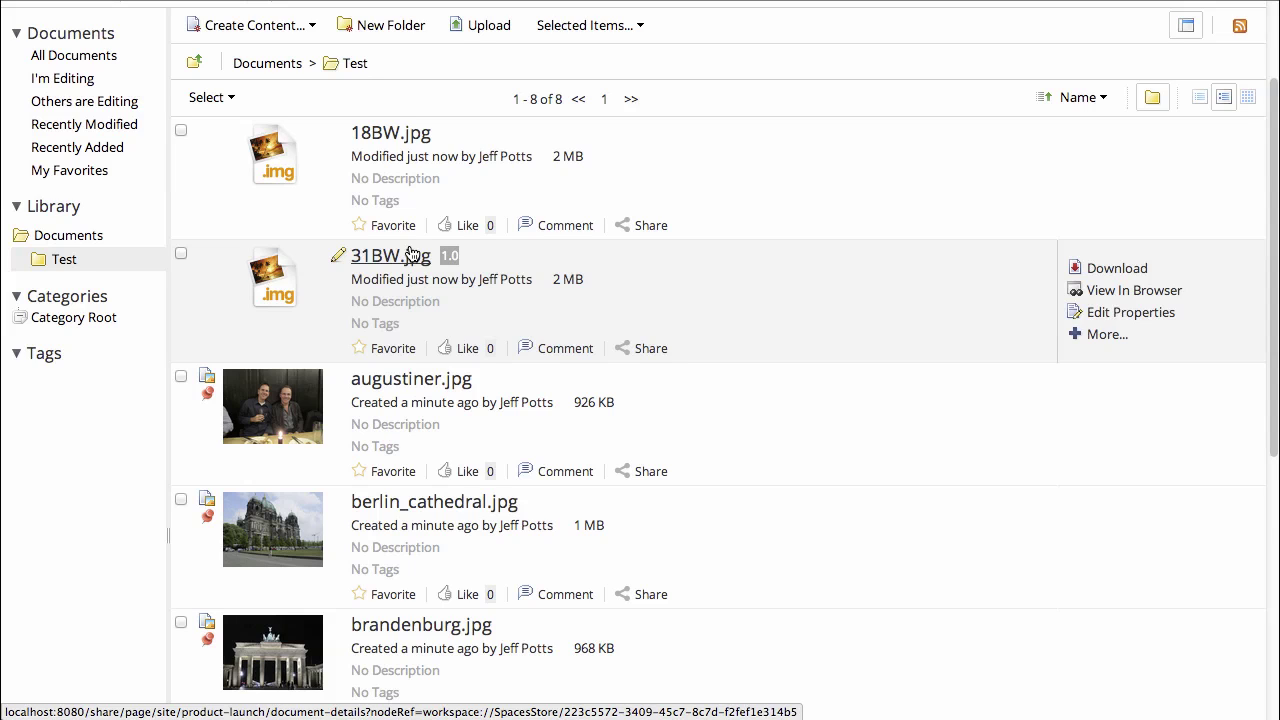
pyautogui.press('super+Tab')
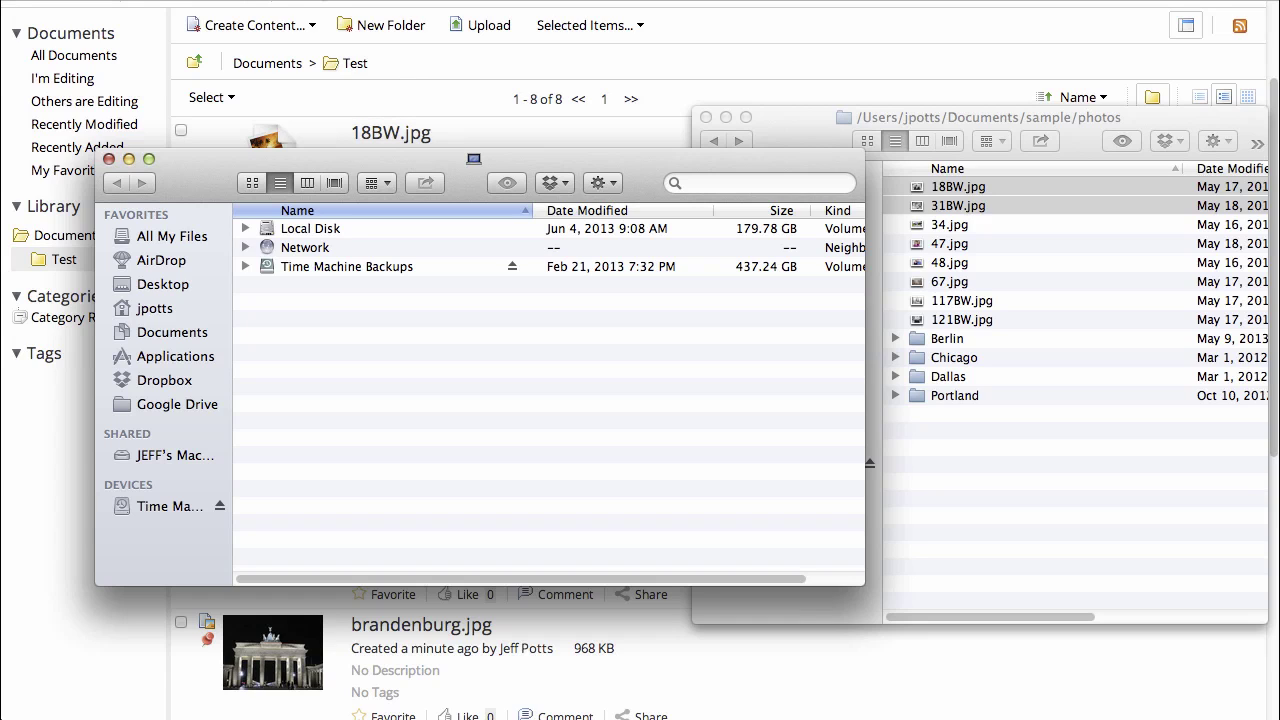
pyautogui.click(265, 0)
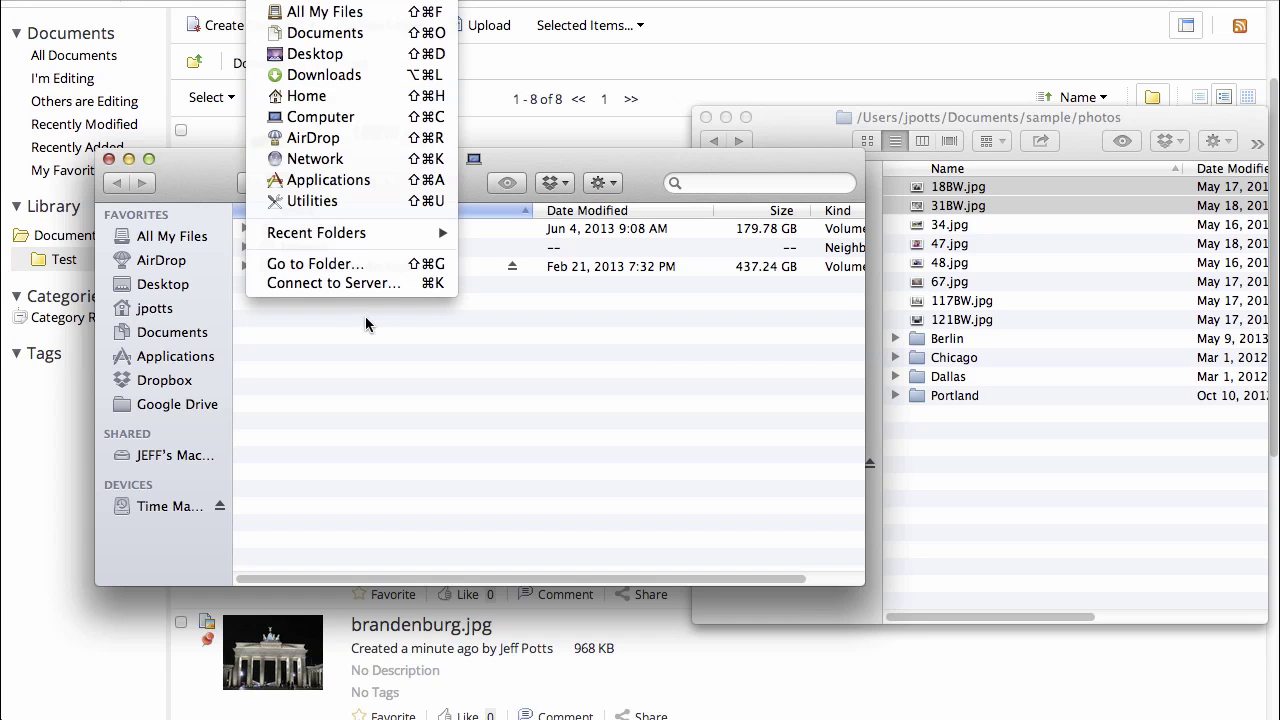
pyautogui.click(371, 285)
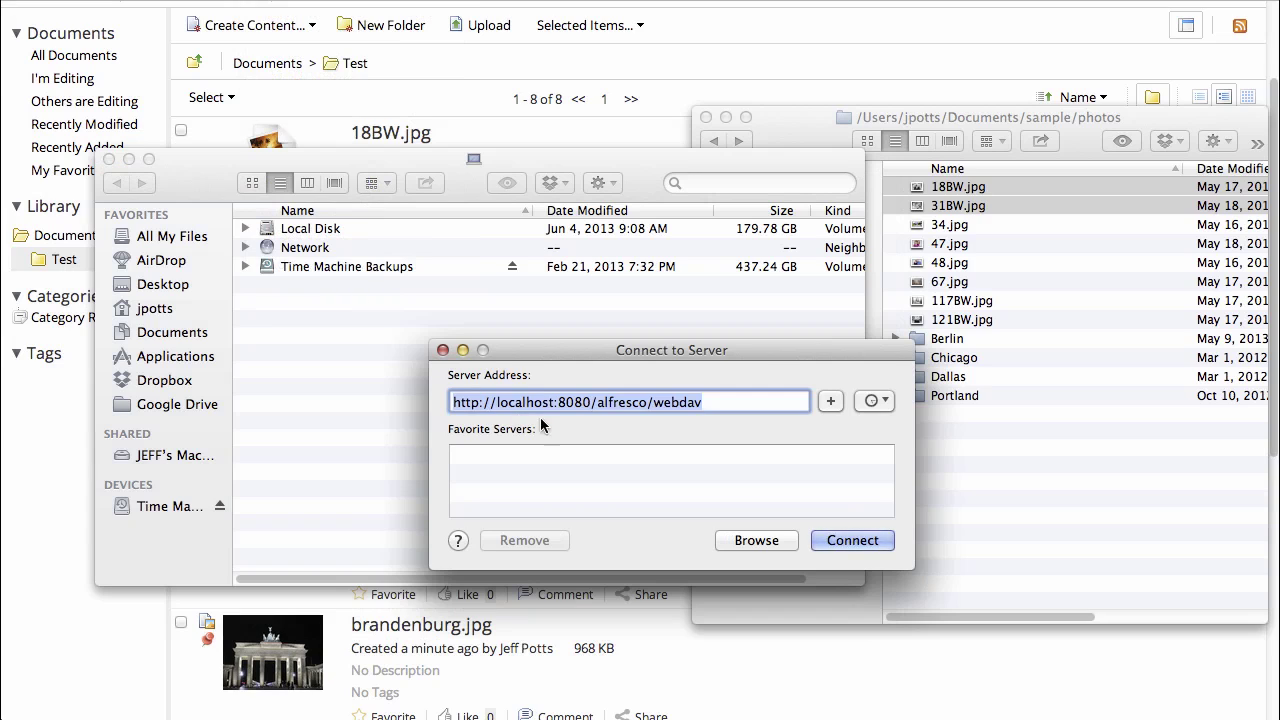
pyautogui.click(576, 401)
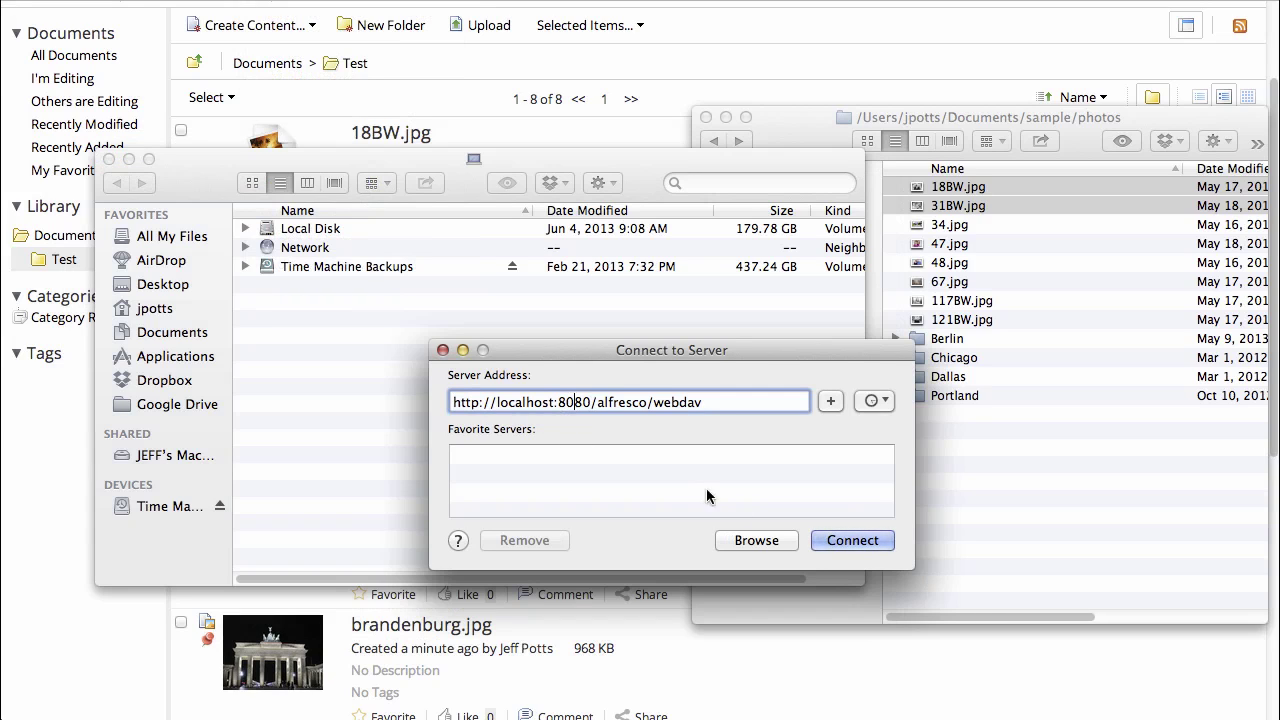
pyautogui.click(853, 541)
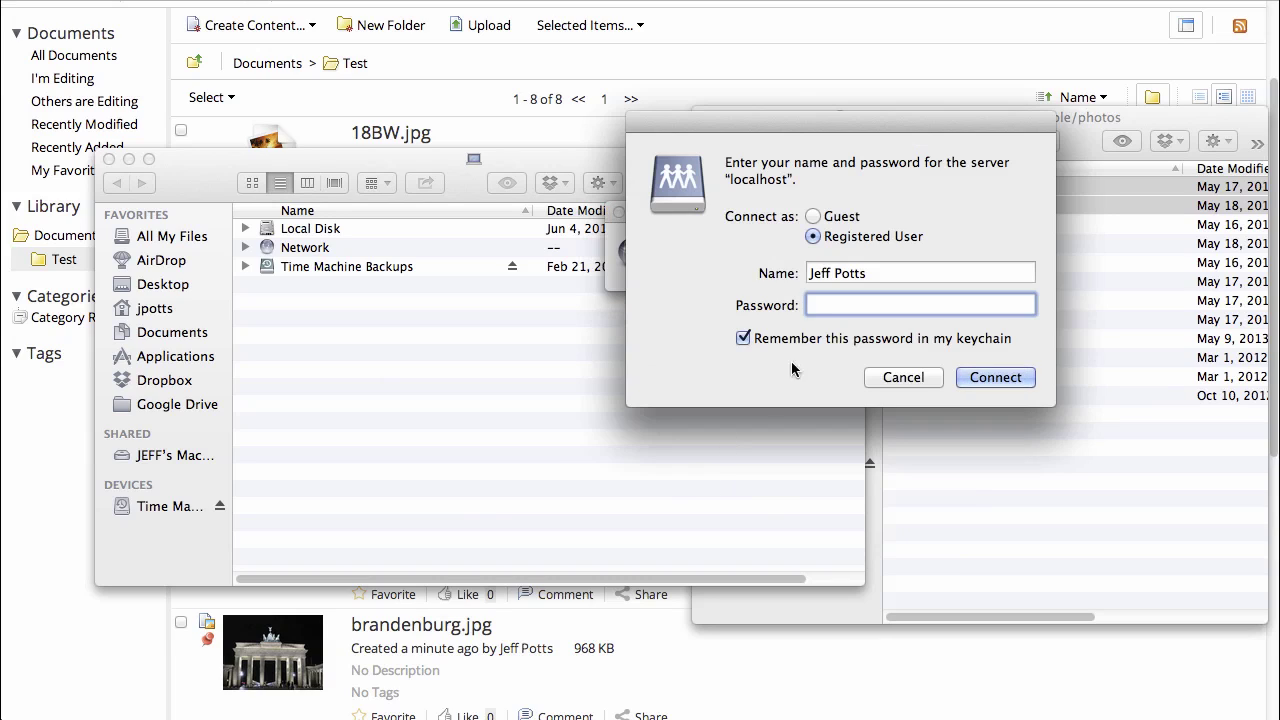
# Replace the prefilled user name, enter the user's name and password, and log in.
pyautogui.tripleClick(828, 280)
pyautogui.press('BackSpace')
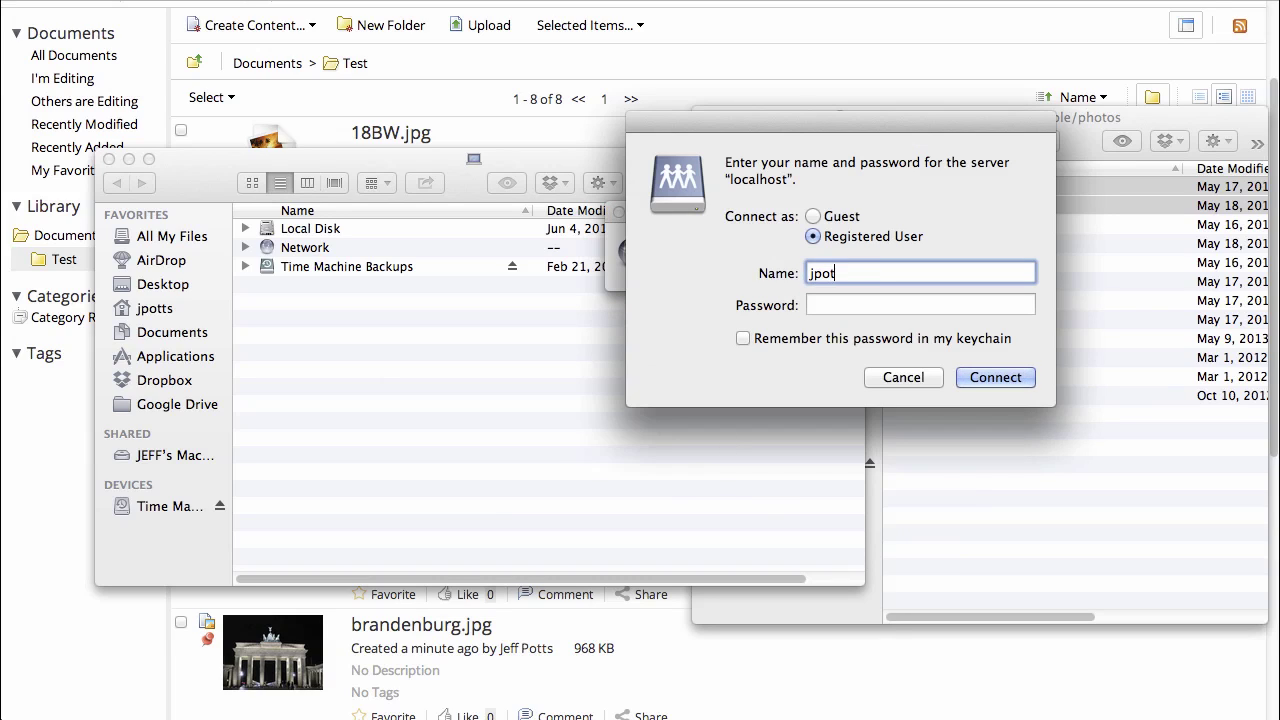
pyautogui.press('Tab')
pyautogui.write('password')
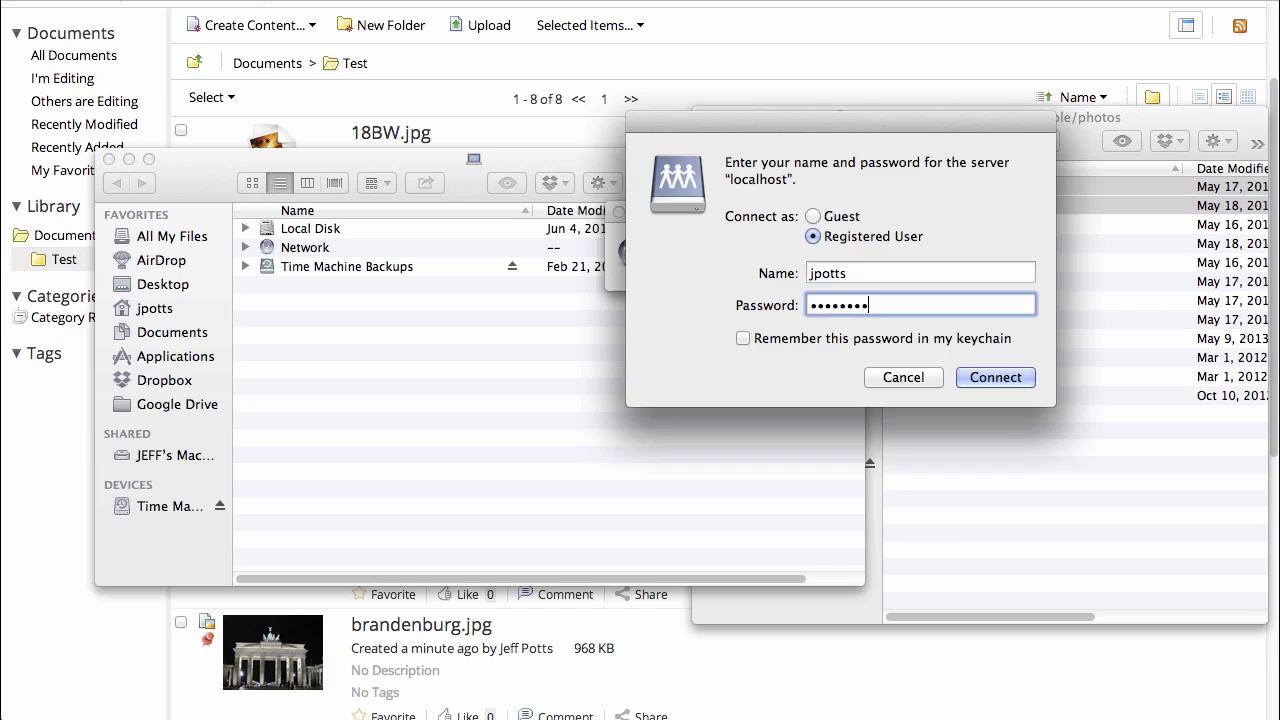
pyautogui.press('Return')
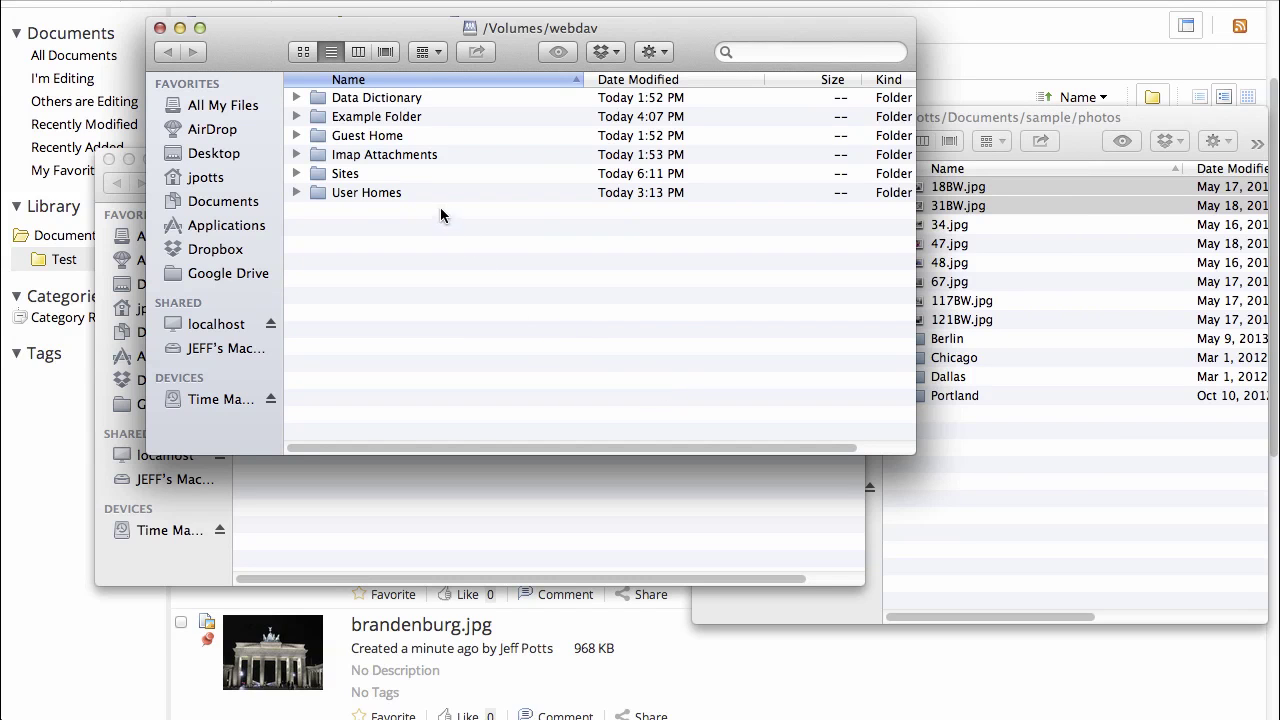
# On the WebDAV volume, browse to Sites > product-launch > documentLibrary > Test.
pyautogui.doubleClick(355, 176)
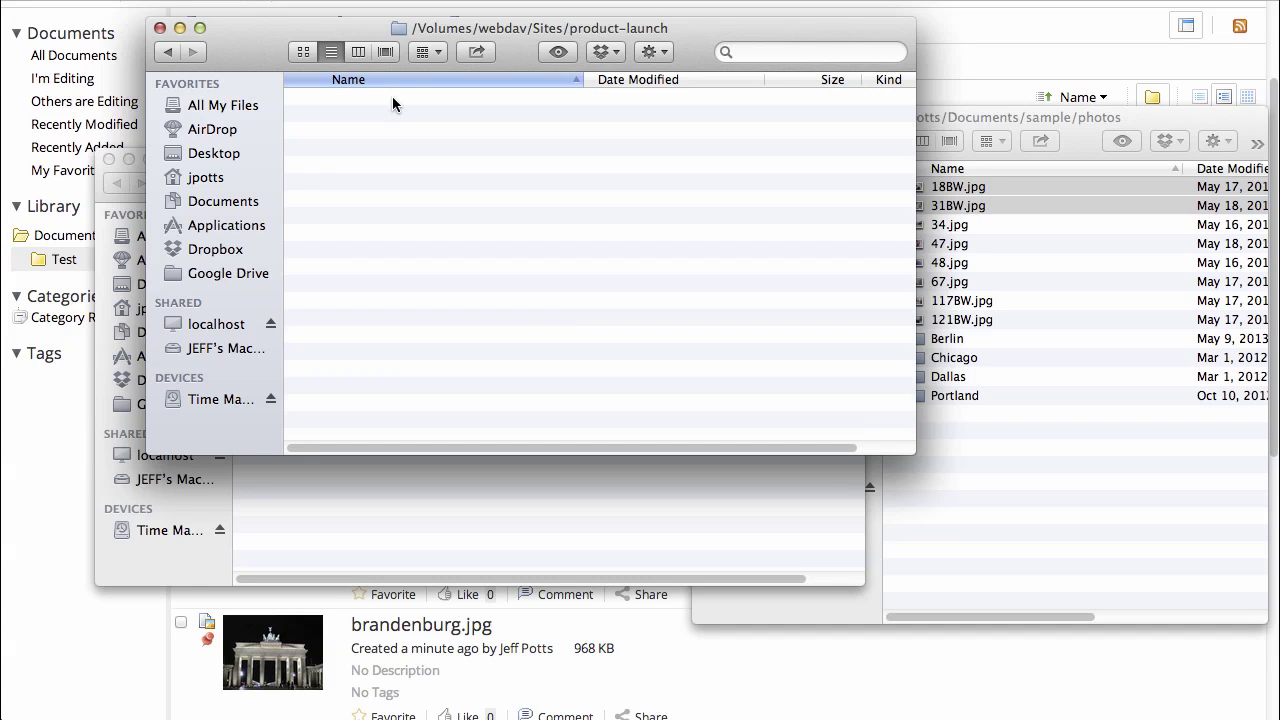
pyautogui.doubleClick(392, 96)
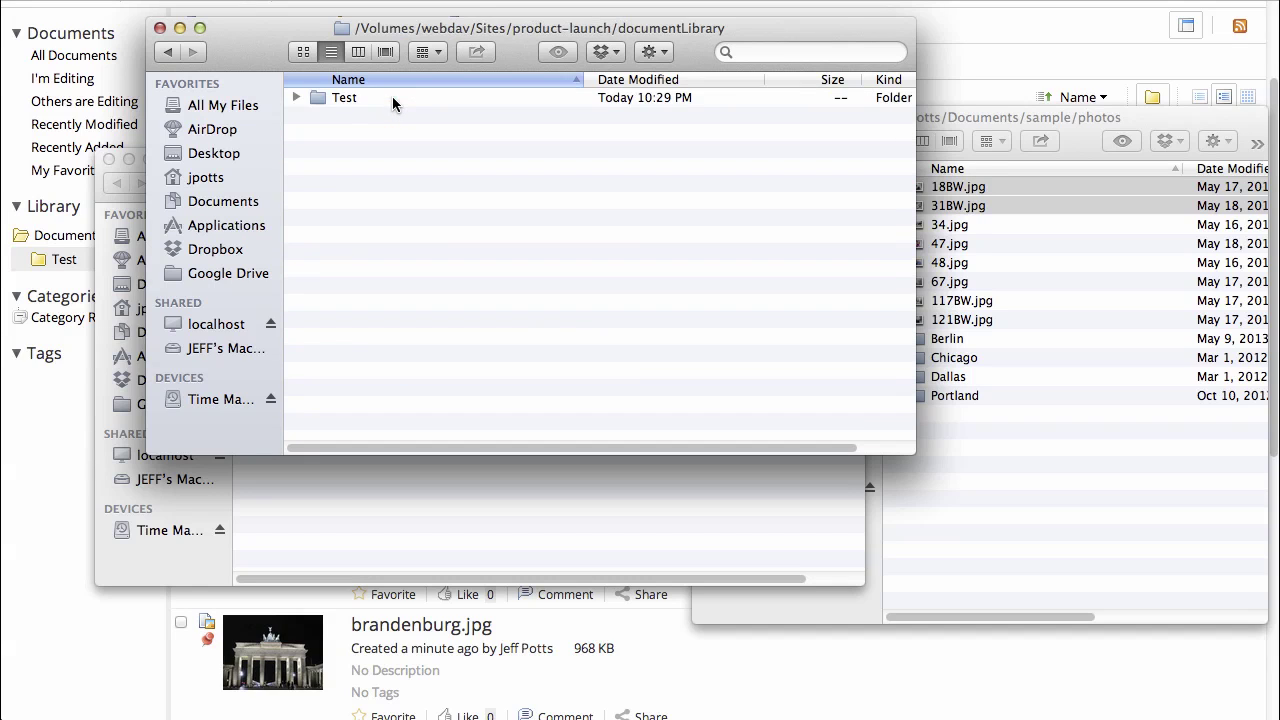
pyautogui.doubleClick(392, 96)
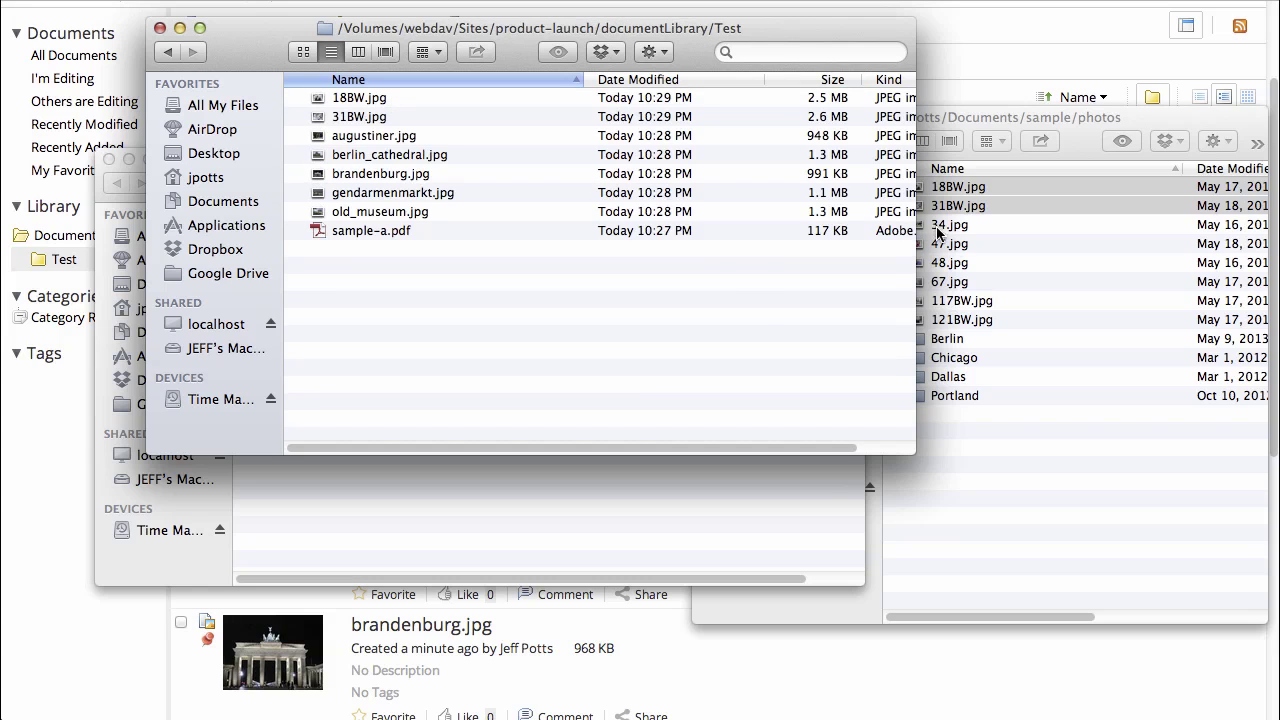
# Copy the first two photos from the local photos/Chicago folder into the WebDAV Test folder.
pyautogui.click(1025, 265)
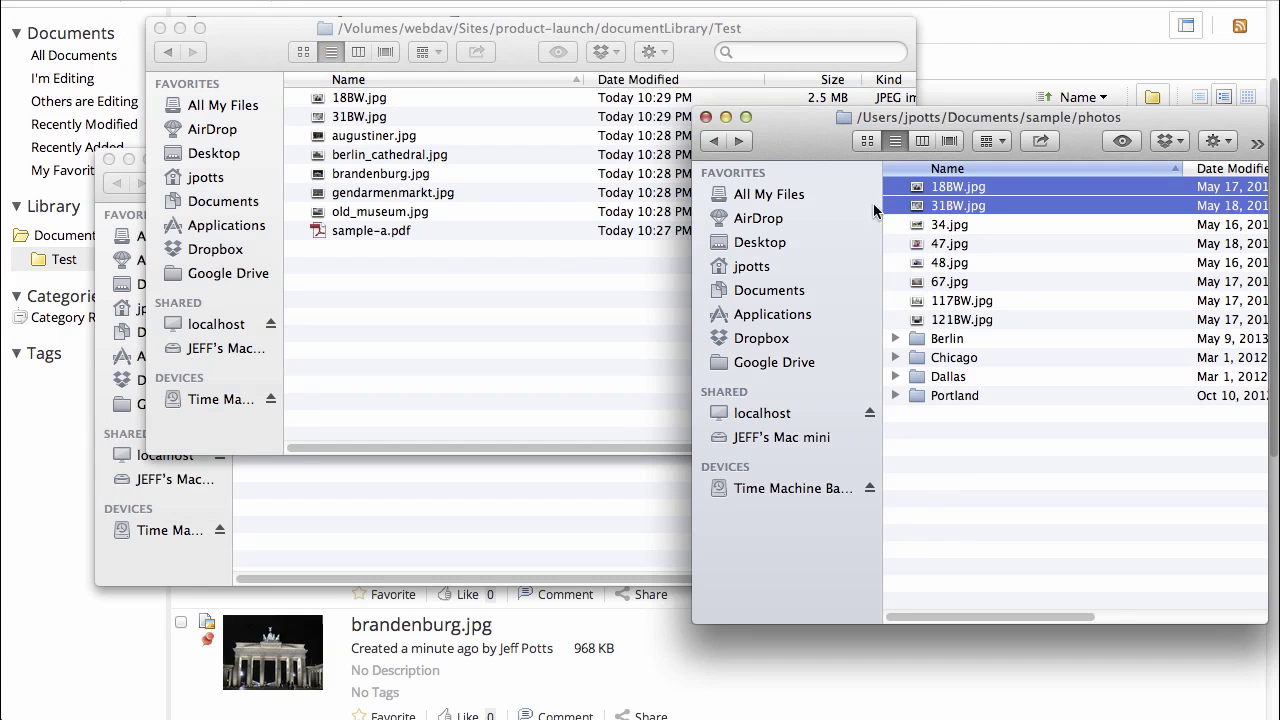
pyautogui.click(713, 141)
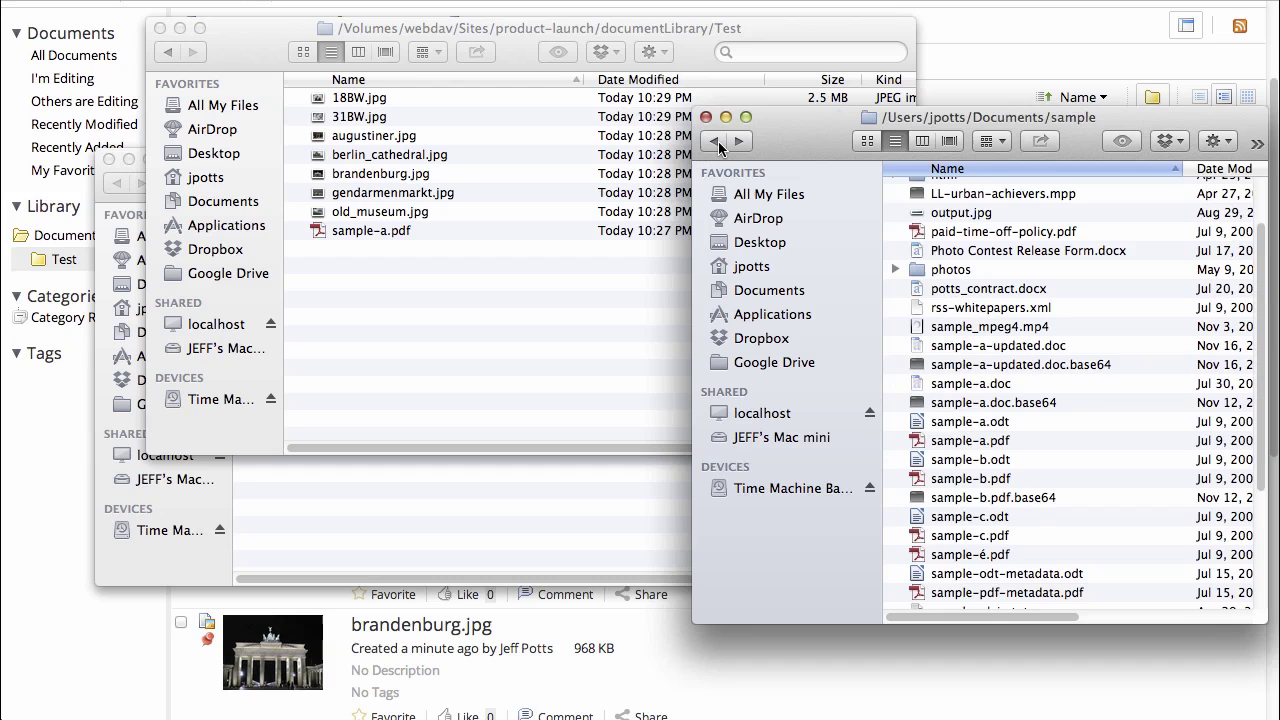
pyautogui.doubleClick(945, 268)
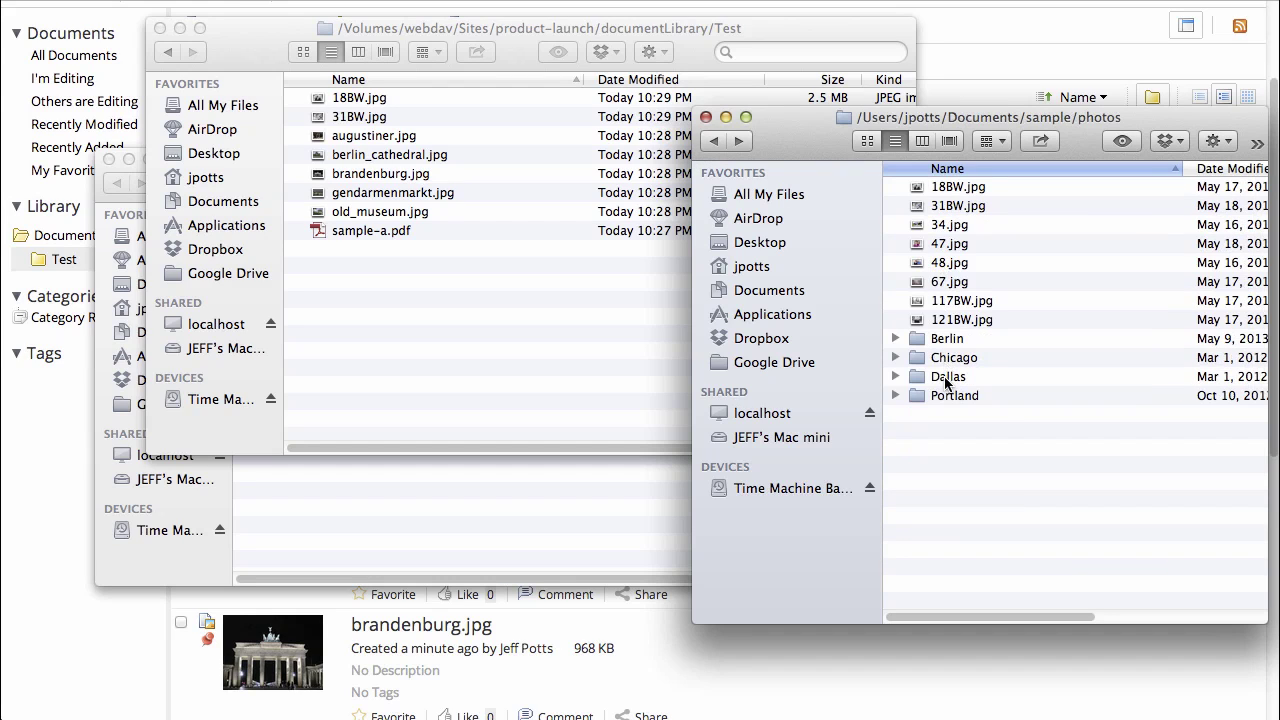
pyautogui.doubleClick(948, 358)
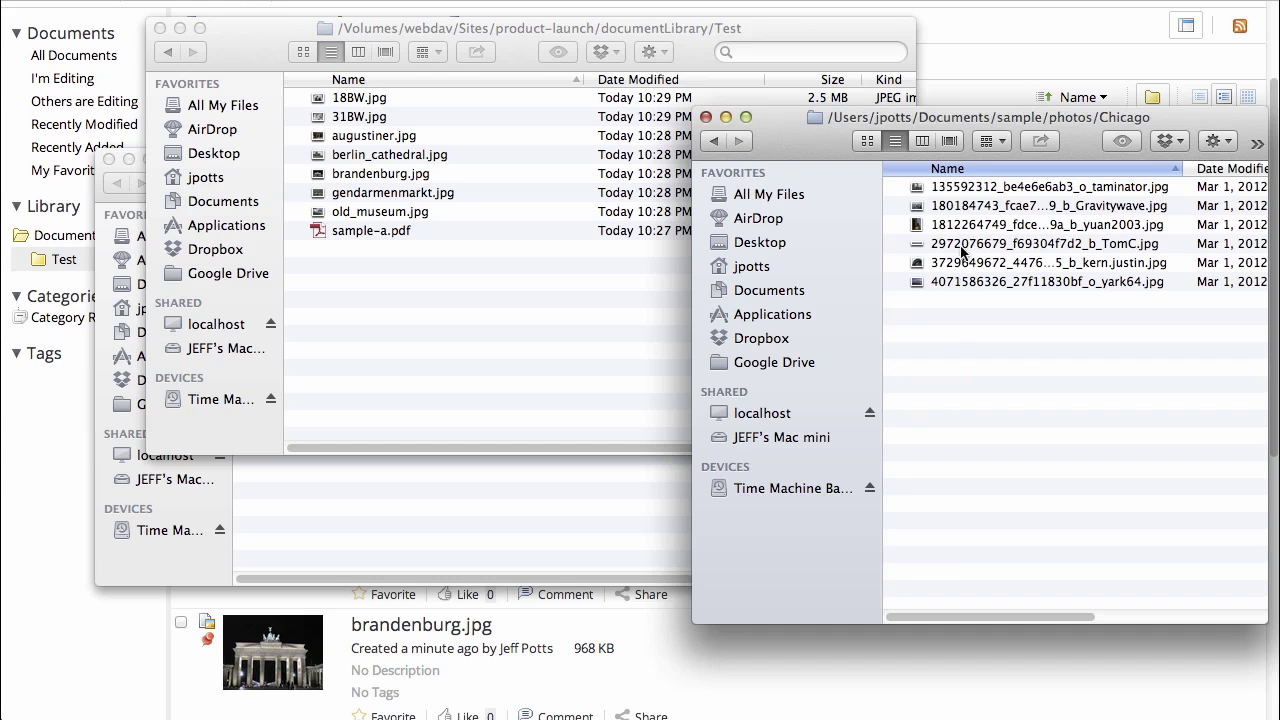
pyautogui.click(957, 190)
pyautogui.keyDown('shift'); pyautogui.click(954, 205); pyautogui.keyUp('shift')
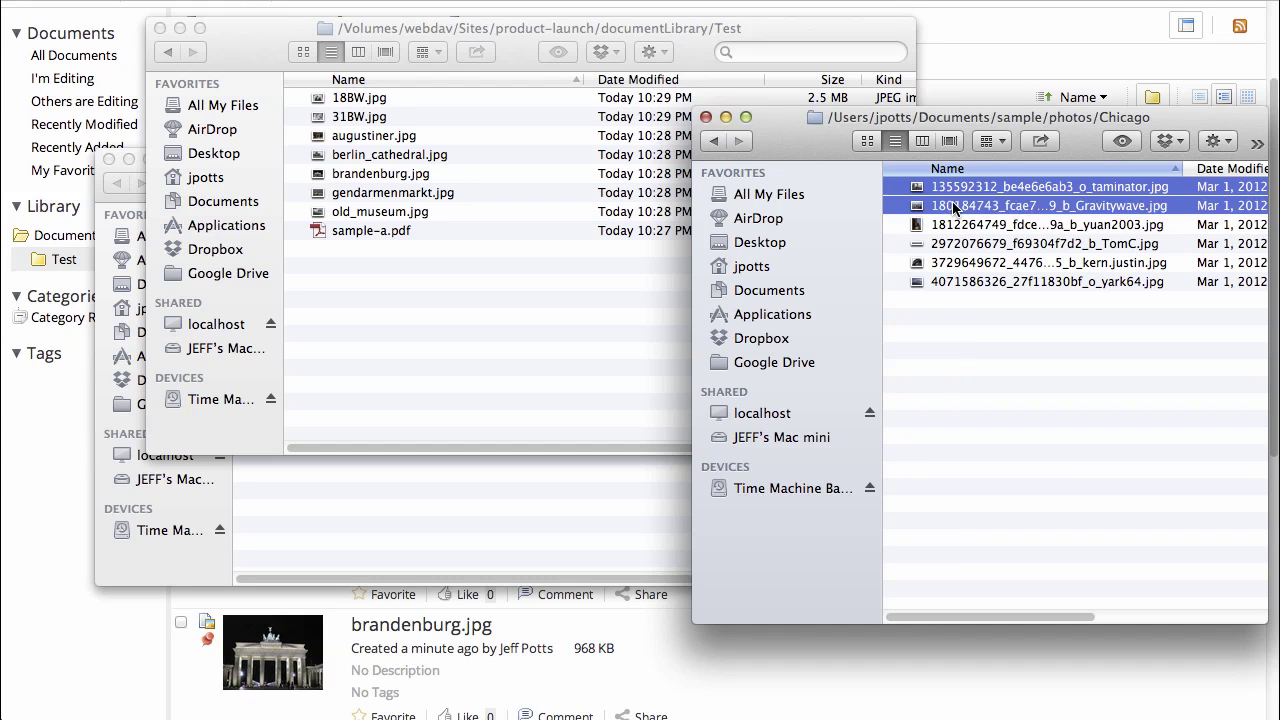
pyautogui.moveTo(955, 206); pyautogui.dragTo(422, 318)
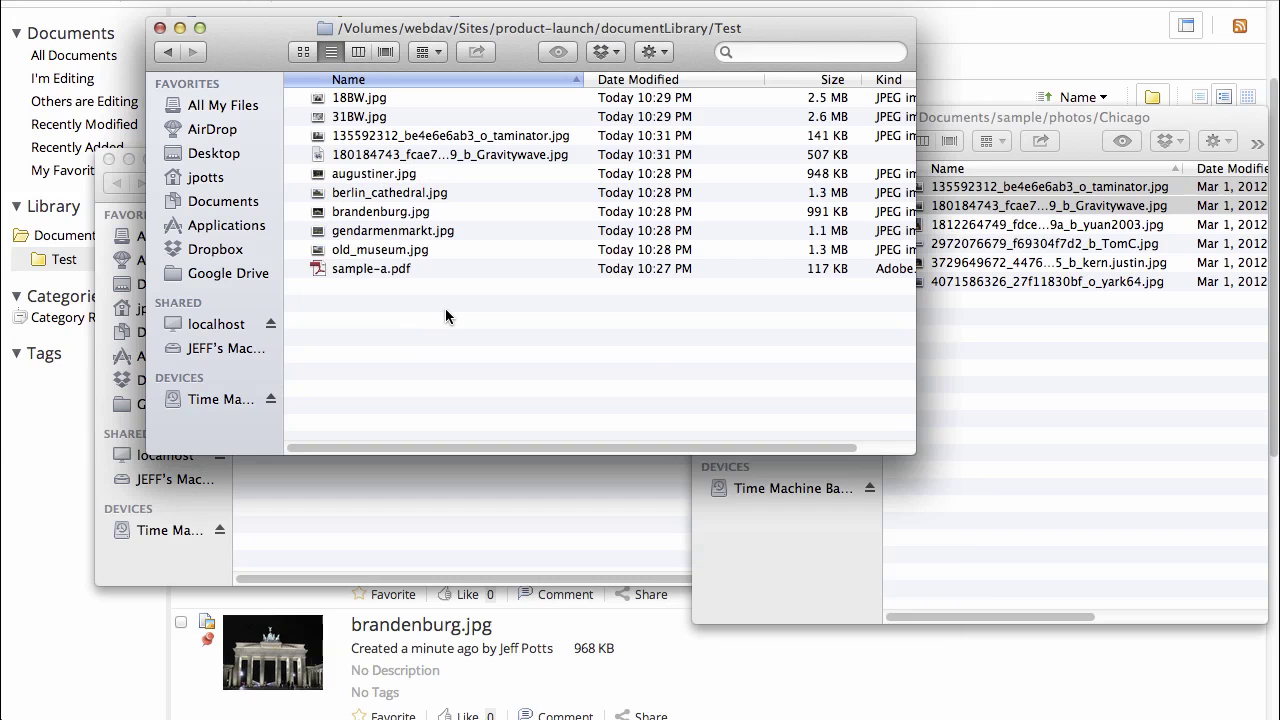
pyautogui.press('super+Tab')
pyautogui.press('super+Tab')
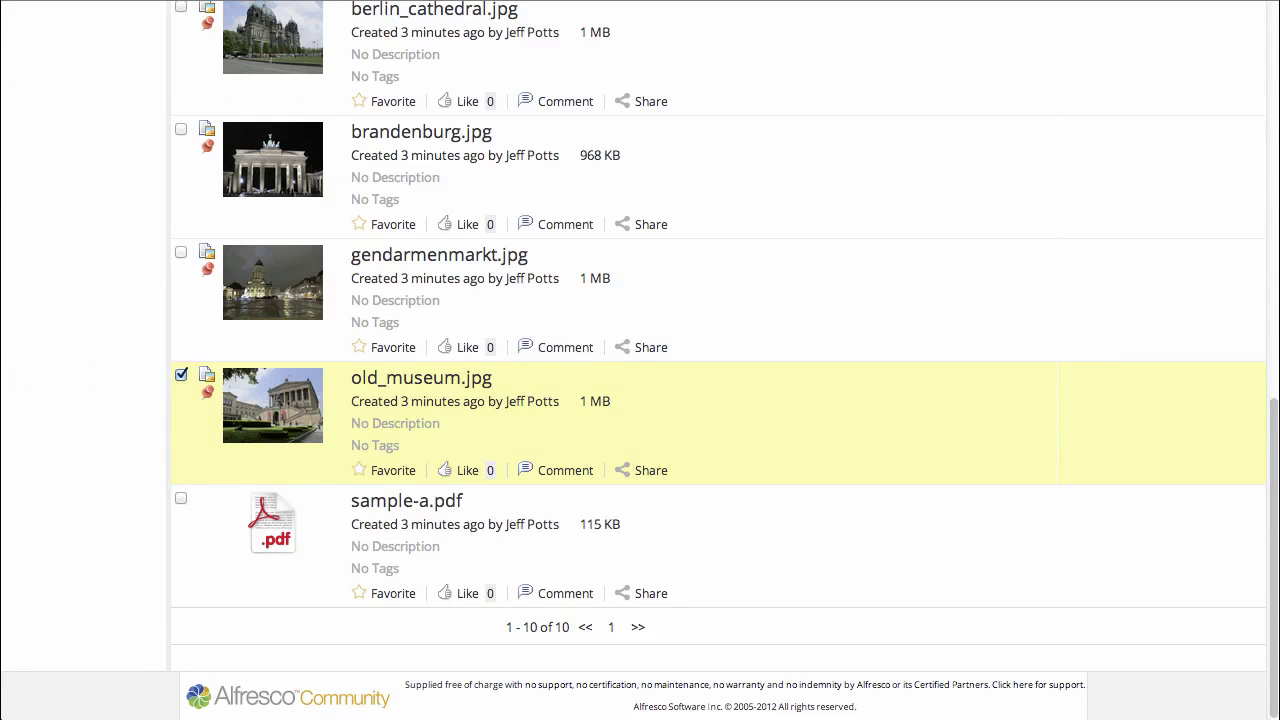
pyautogui.scroll(2, 448, 345)
pyautogui.scroll(2, 448, 337)
pyautogui.scroll(2, 448, 337)
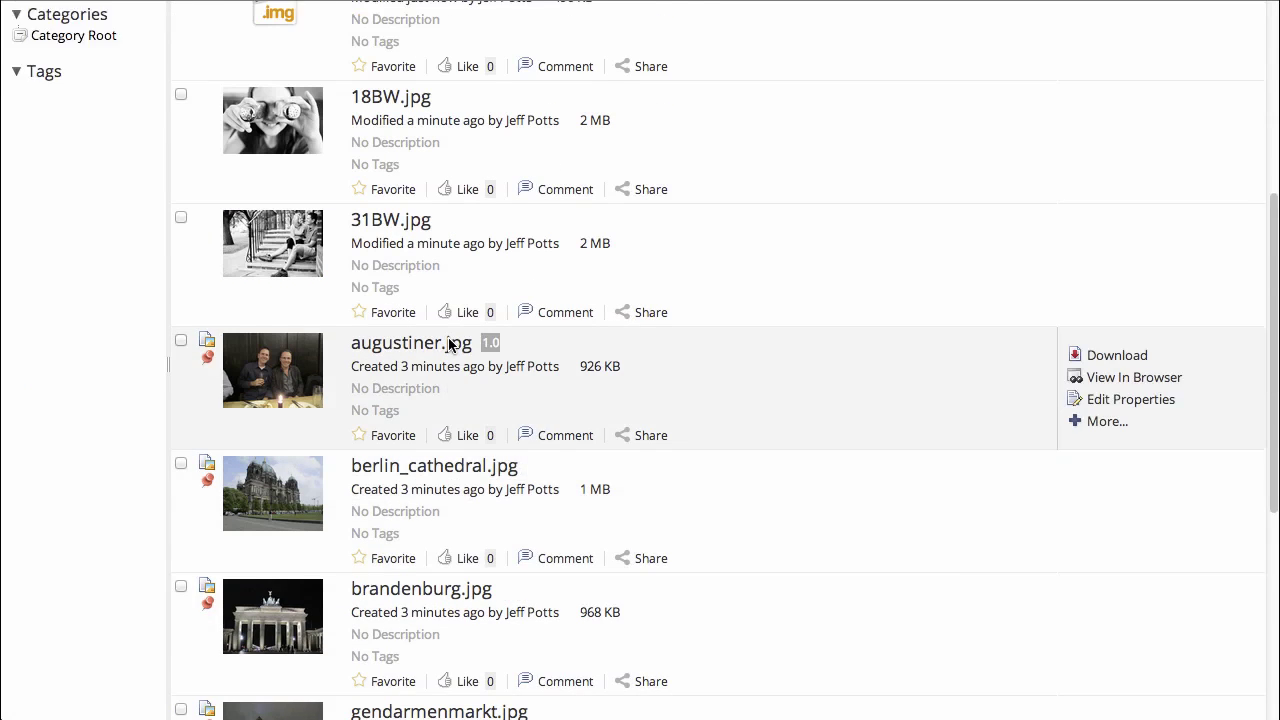
pyautogui.scroll(2, 448, 337)
pyautogui.scroll(2, 448, 337)
pyautogui.scroll(1, 448, 343)
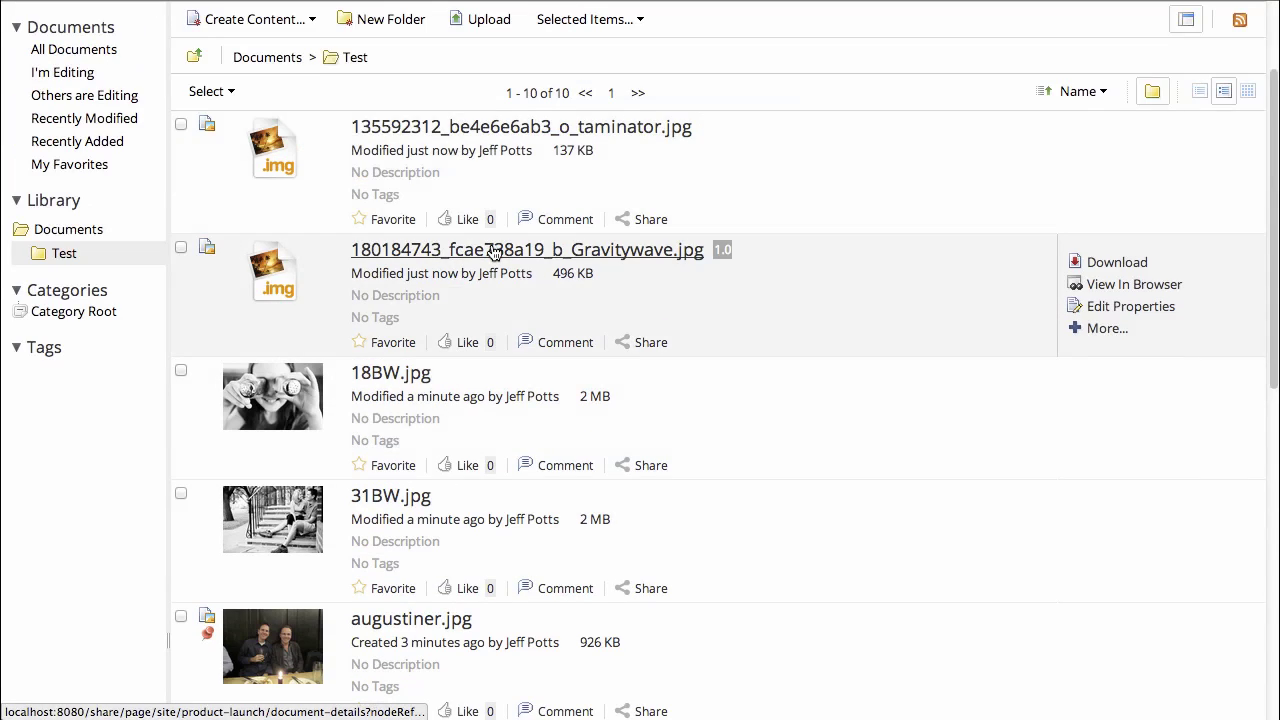
pyautogui.moveTo(527, 253)
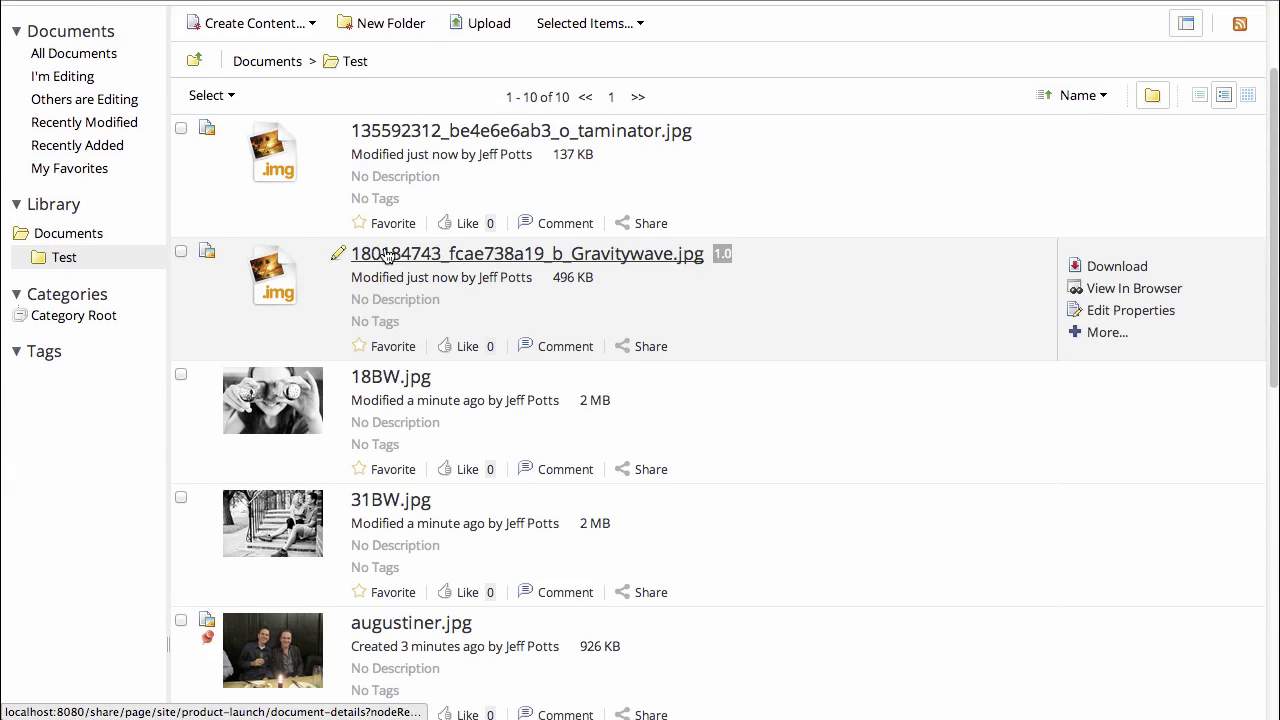
pyautogui.scroll(3, 384, 252)
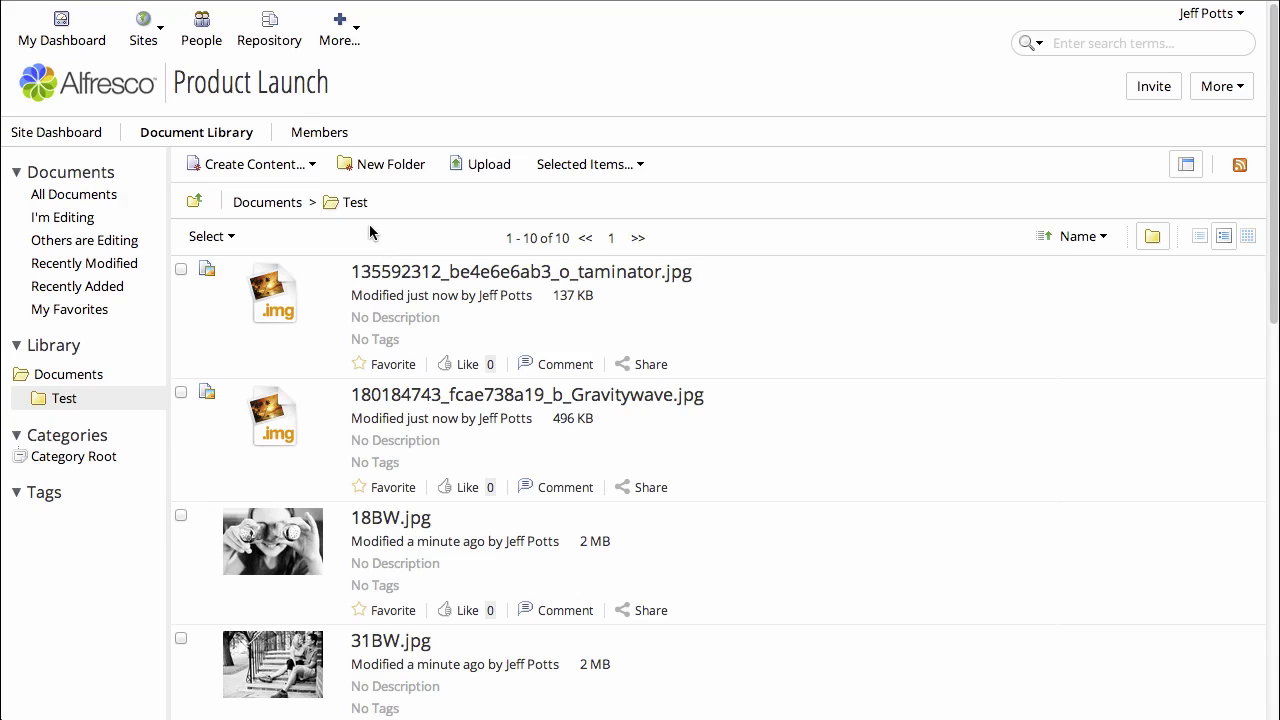
# Add the Aliasable (Email) aspect to the Test folder.
pyautogui.click(364, 212)
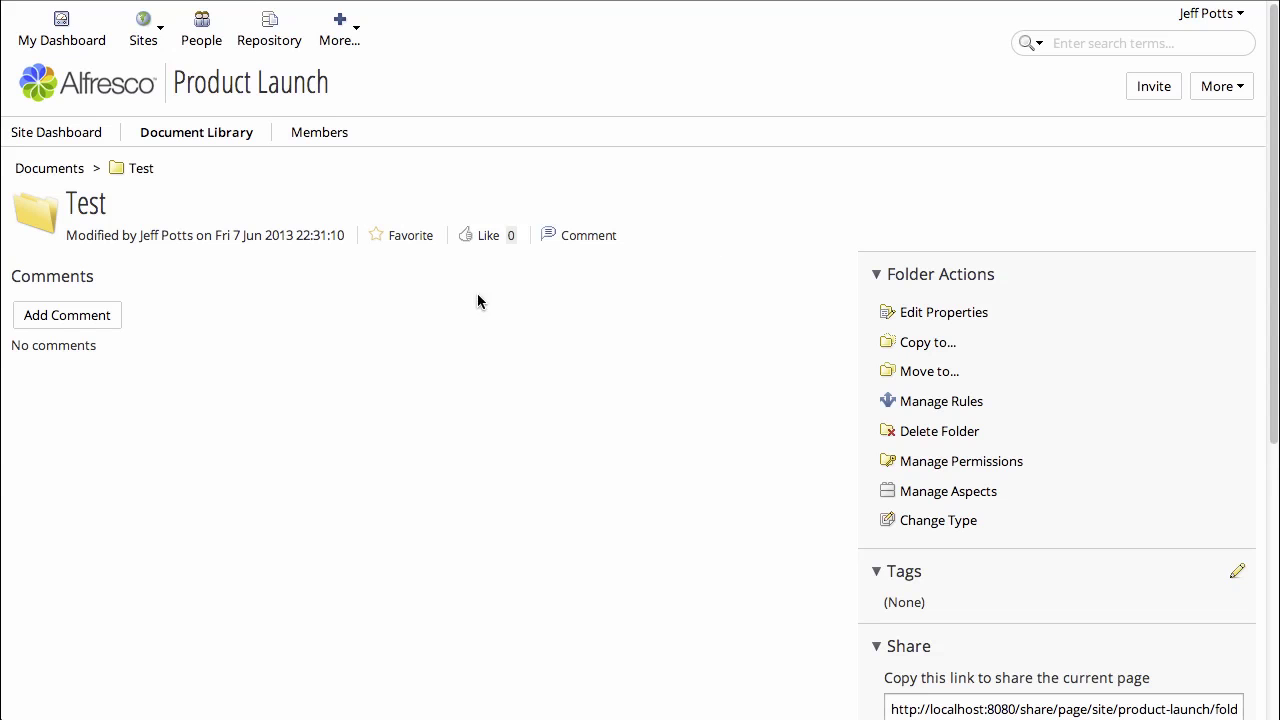
pyautogui.click(952, 492)
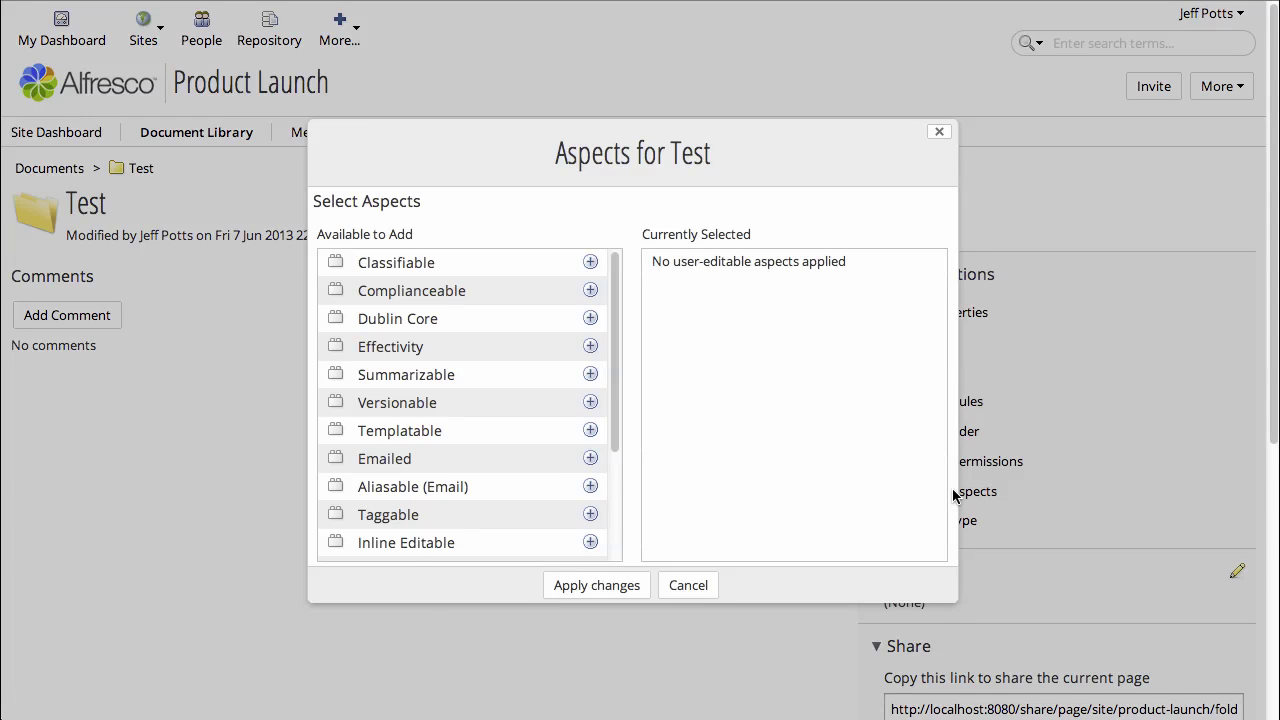
pyautogui.click(590, 487)
pyautogui.click(605, 585)
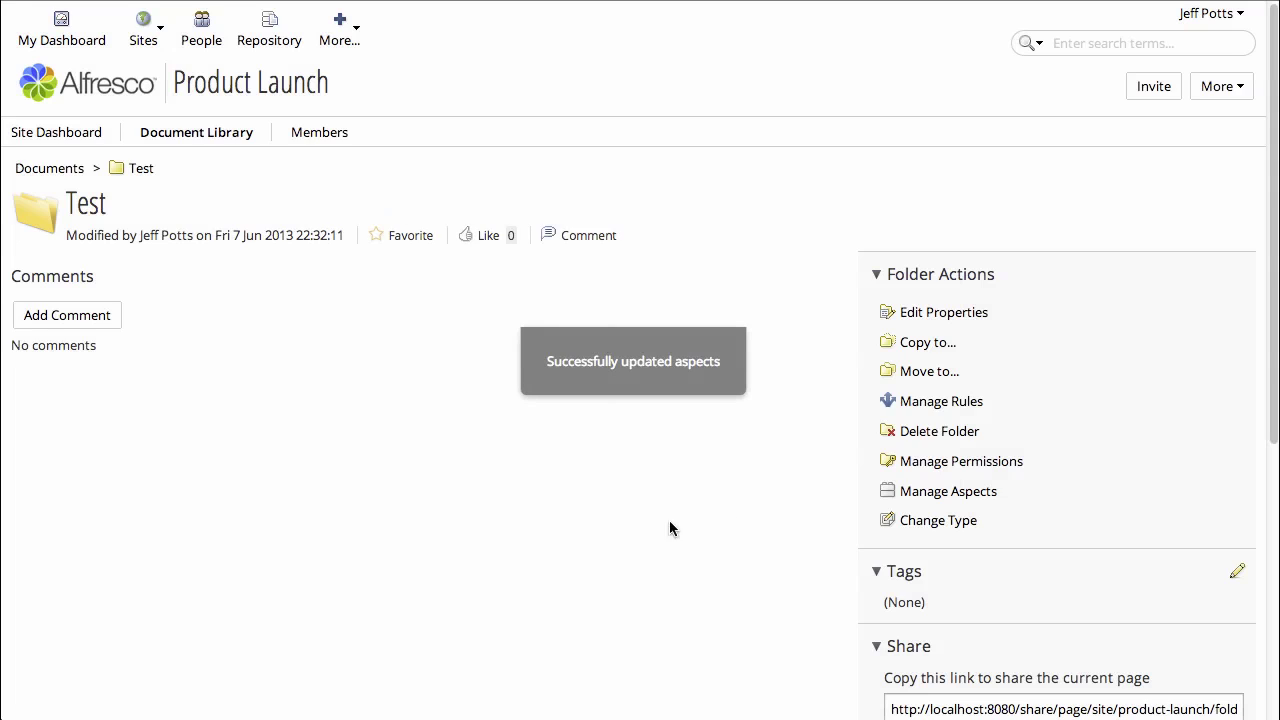
# Set the Test folder's email alias to 'dropoff' and save its properties.
pyautogui.click(919, 318)
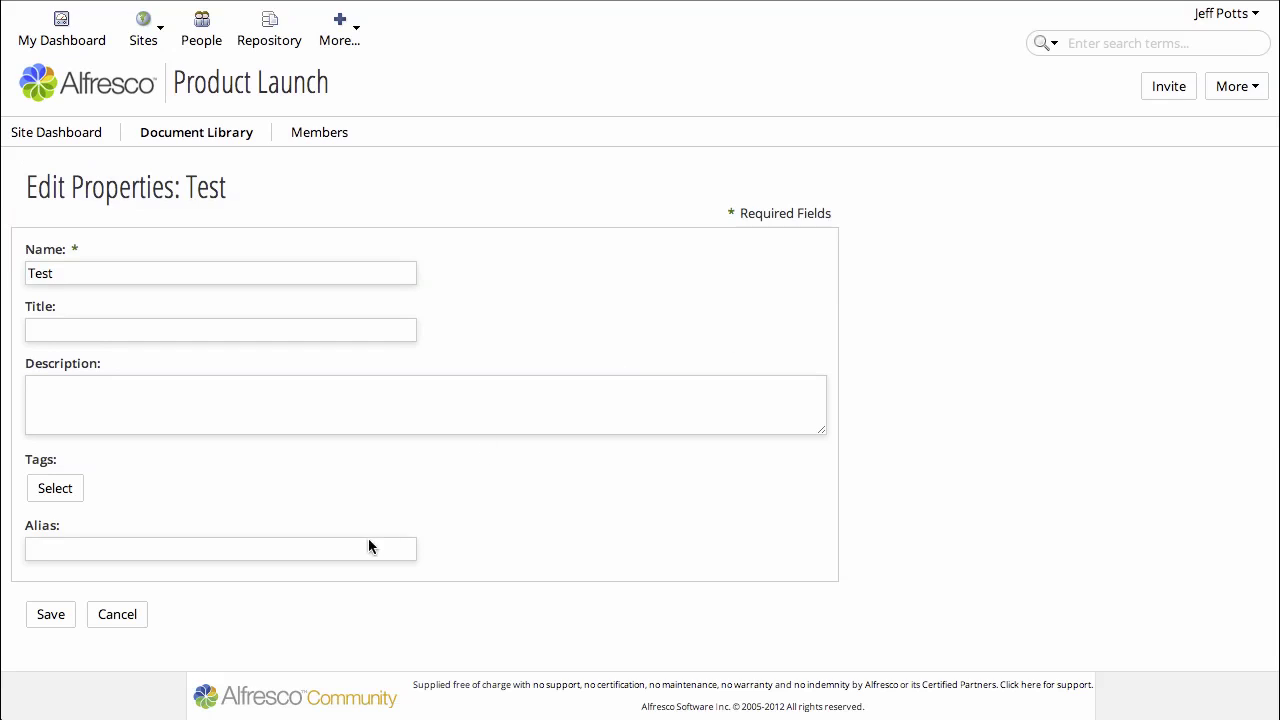
pyautogui.click(368, 545)
pyautogui.write('drop')
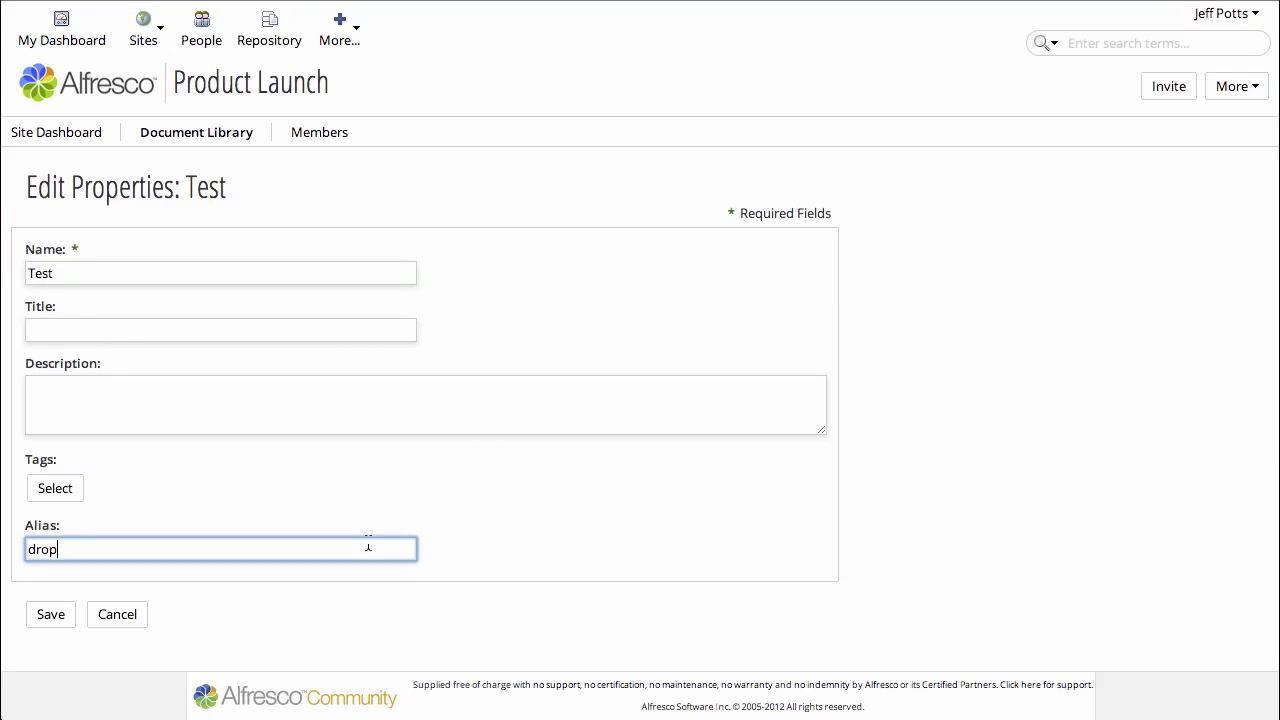
pyautogui.write('off')
pyautogui.click(37, 618)
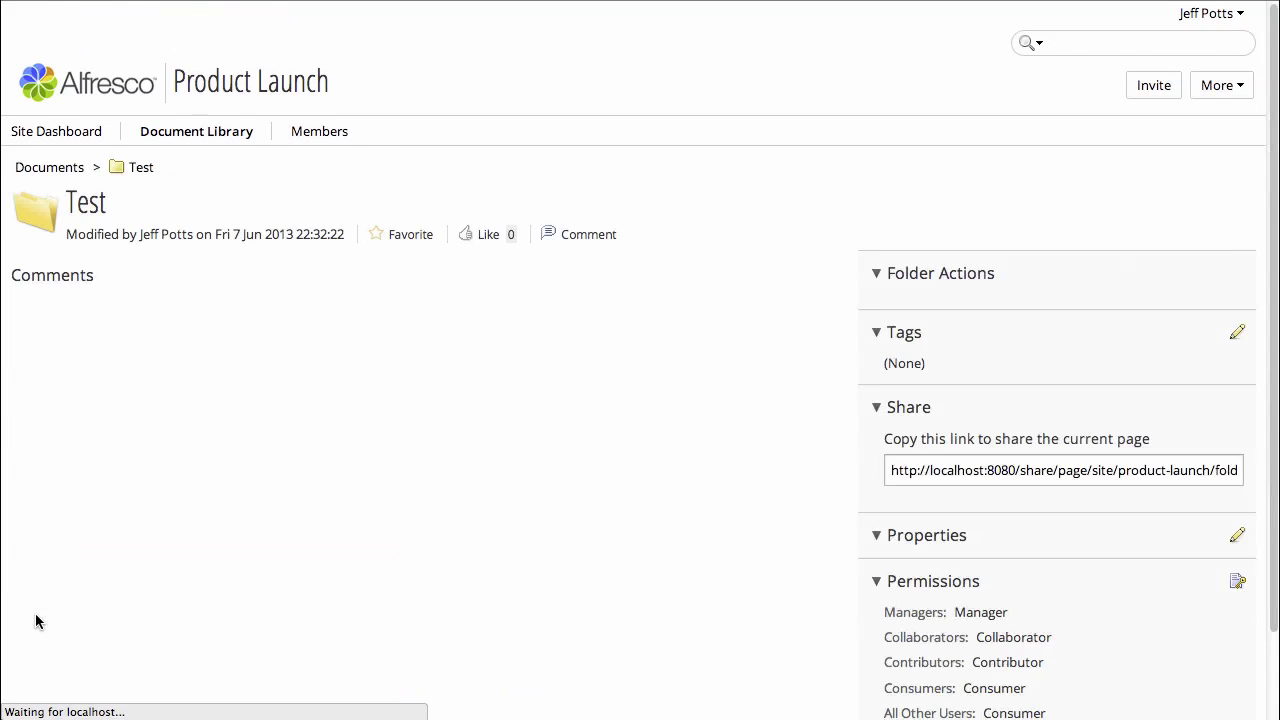
pyautogui.press('super+Tab')
pyautogui.press('super+Tab')
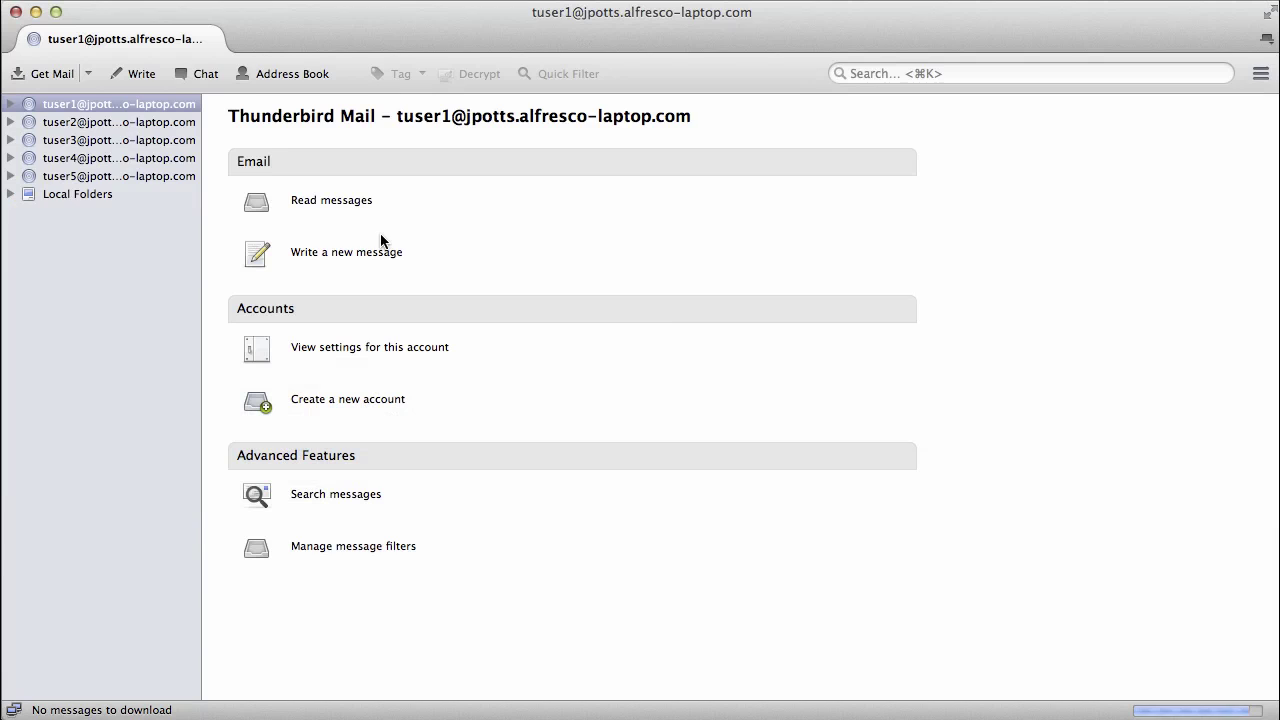
# Write a new email to the dropoff alias titled 'Here are some pics of Portland' with body 'Here are some pics of Portland. Enjoy!' and sign it with the user's name.
pyautogui.click(377, 251)
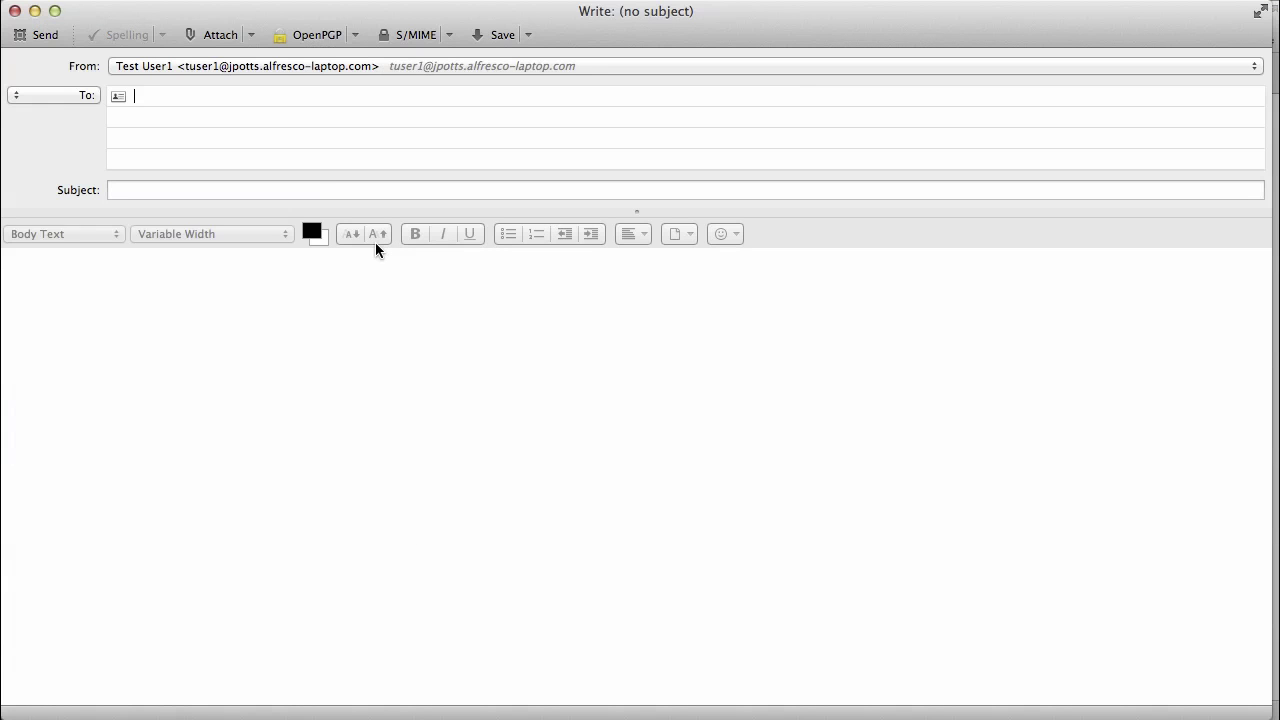
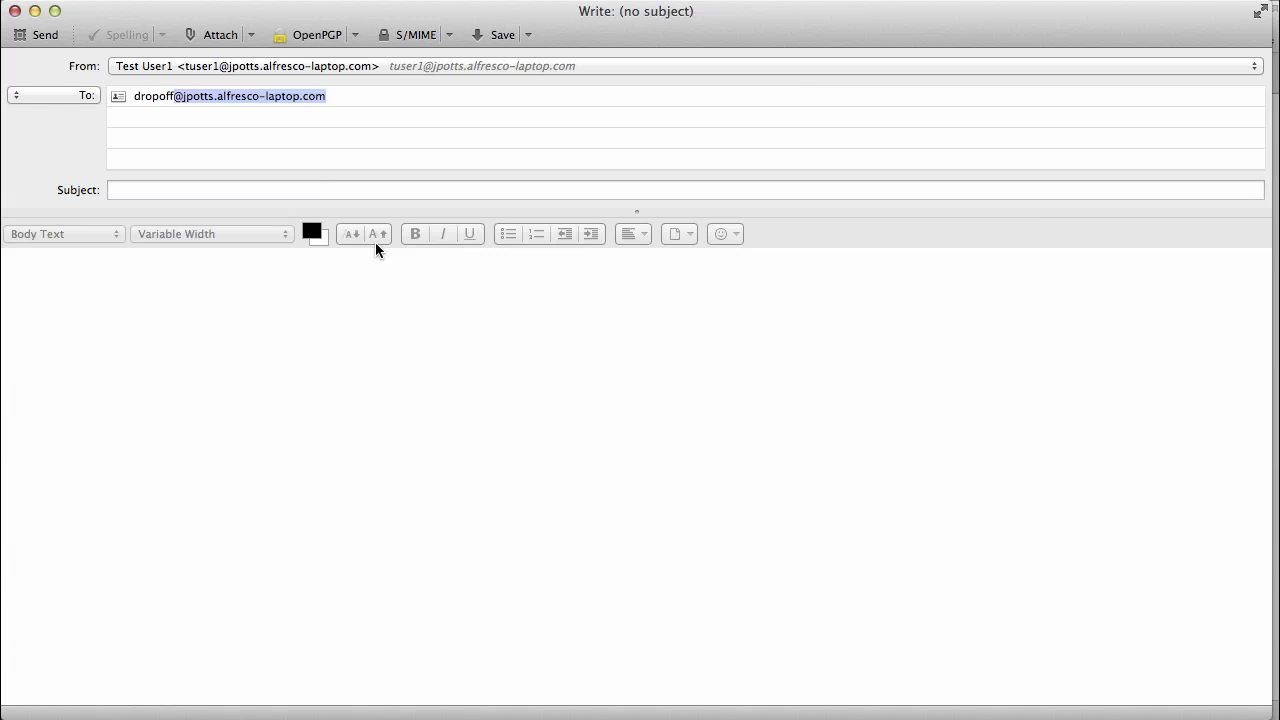
pyautogui.click(243, 189)
pyautogui.write('Here are some pics of Portland')
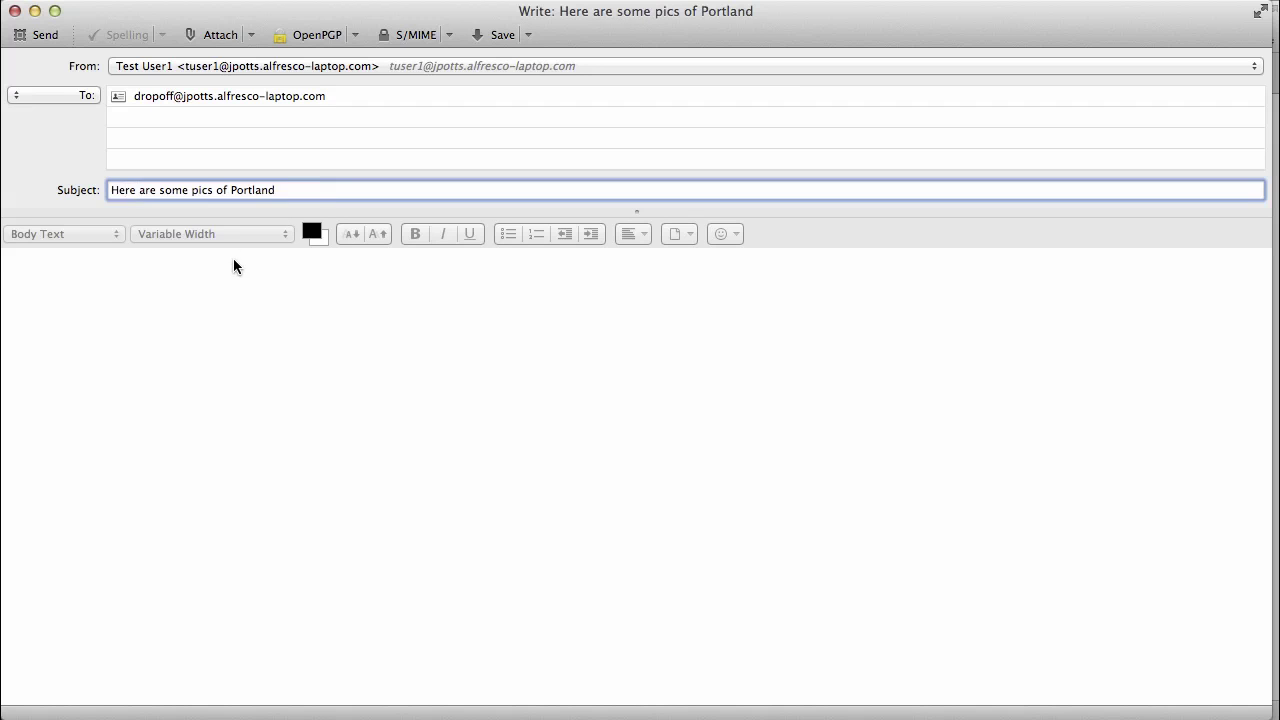
pyautogui.click(235, 290)
pyautogui.write('Here are some pics of Portland. Enjoy!')
pyautogui.press('Return')
pyautogui.press('Return')
pyautogui.write('Test User1')
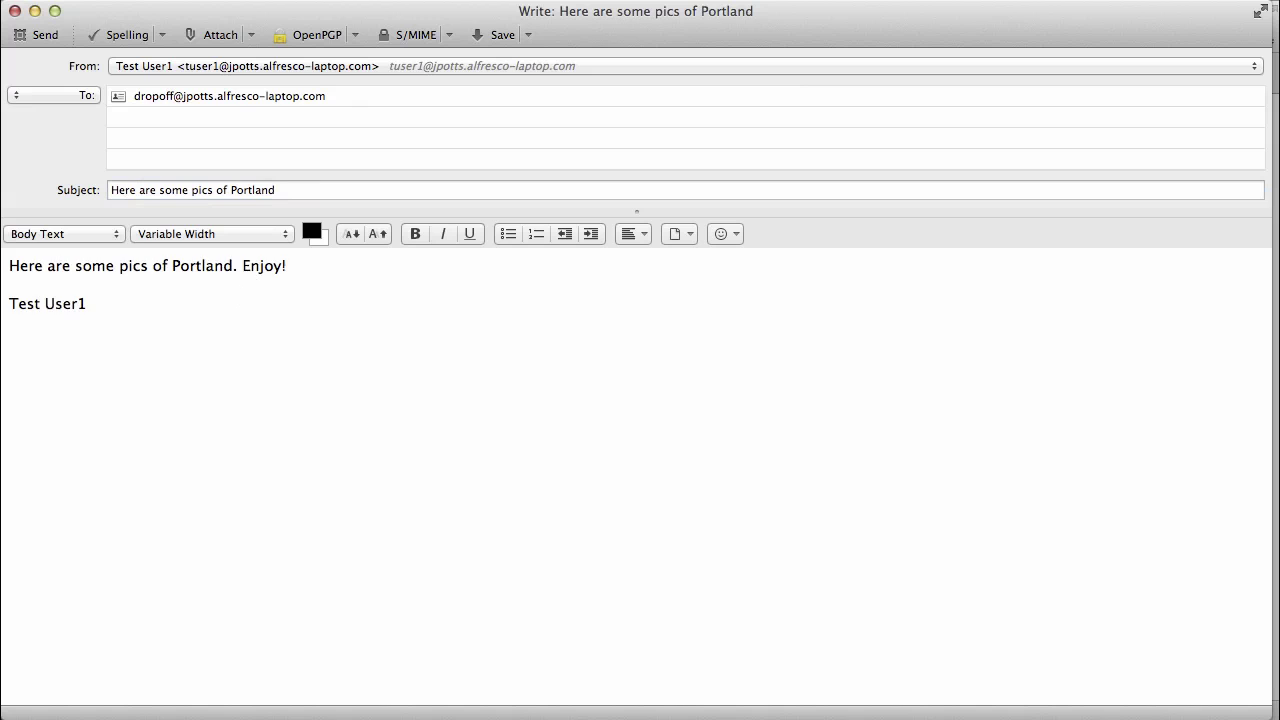
# Attach all seven Portland images and send the message.
pyautogui.click(226, 34)
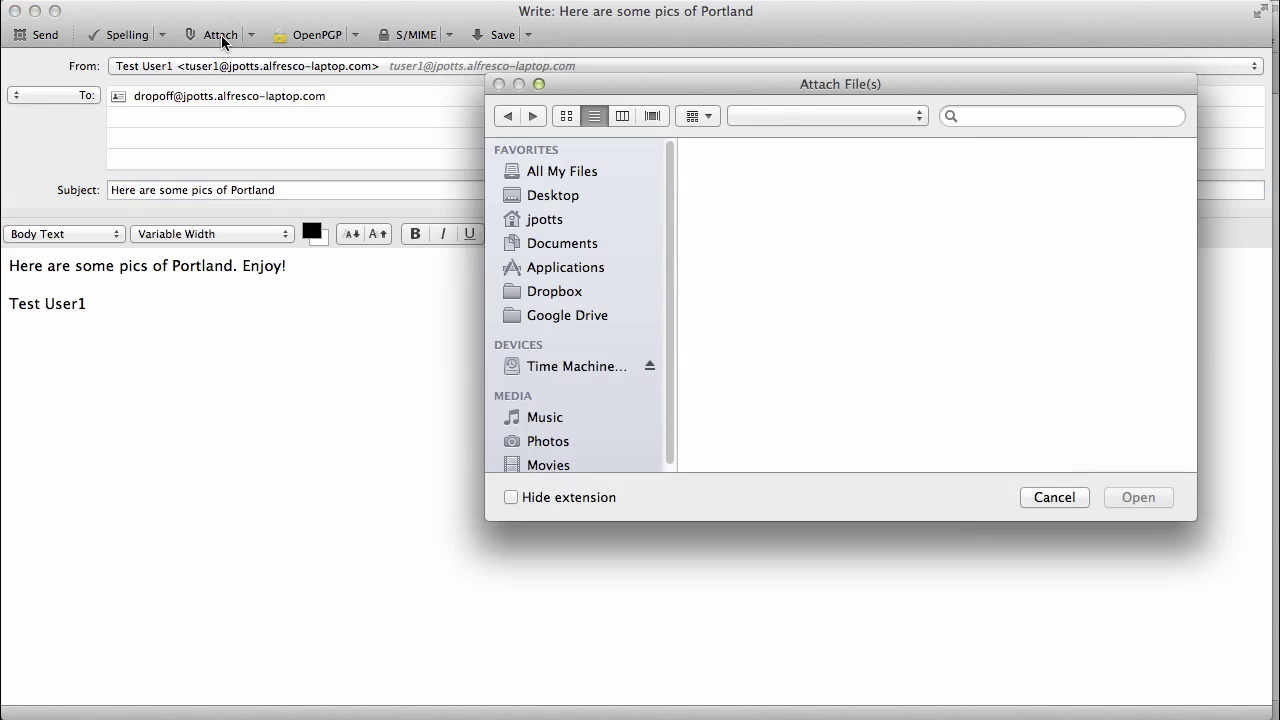
pyautogui.click(738, 164)
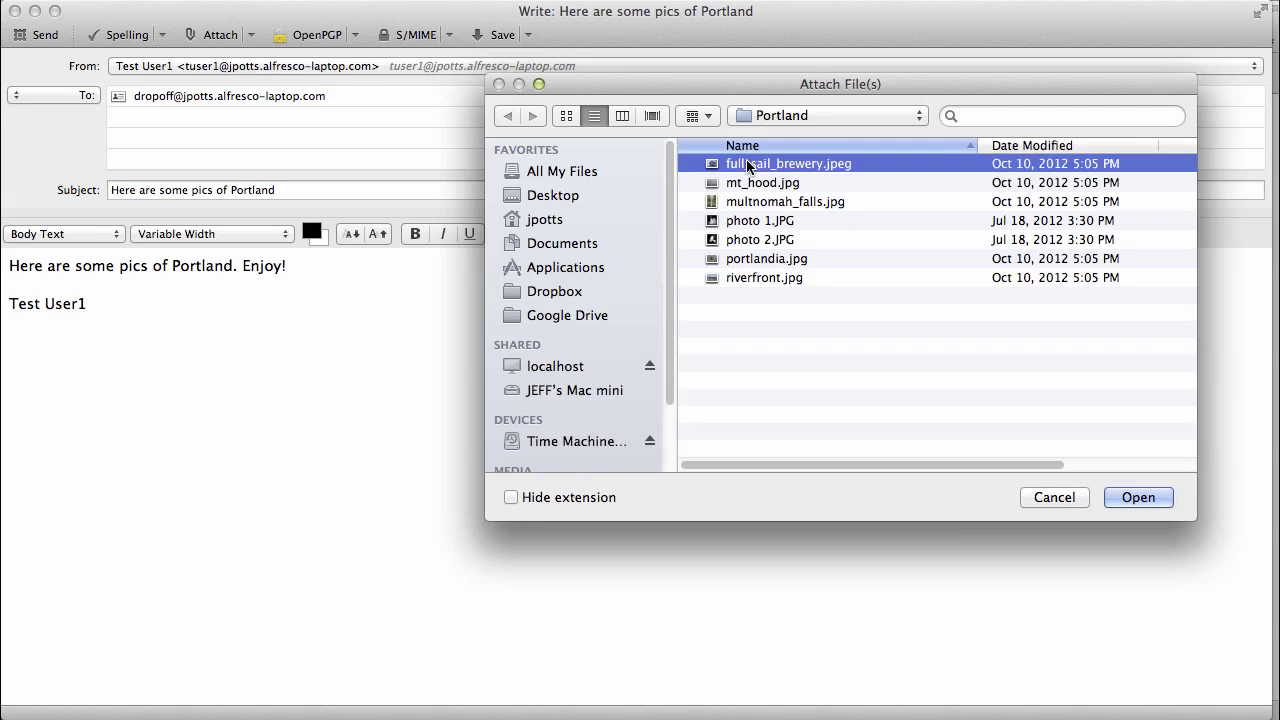
pyautogui.keyDown('shift'); pyautogui.click(753, 277); pyautogui.keyUp('shift')
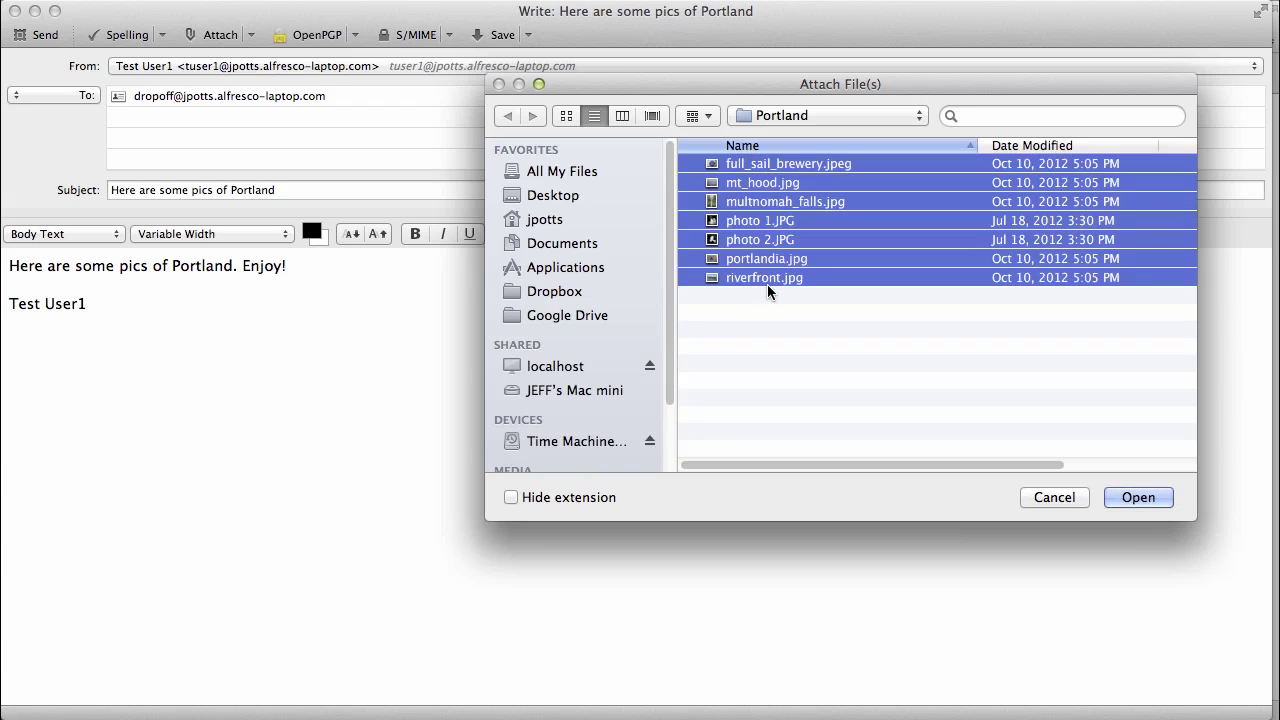
pyautogui.click(1136, 498)
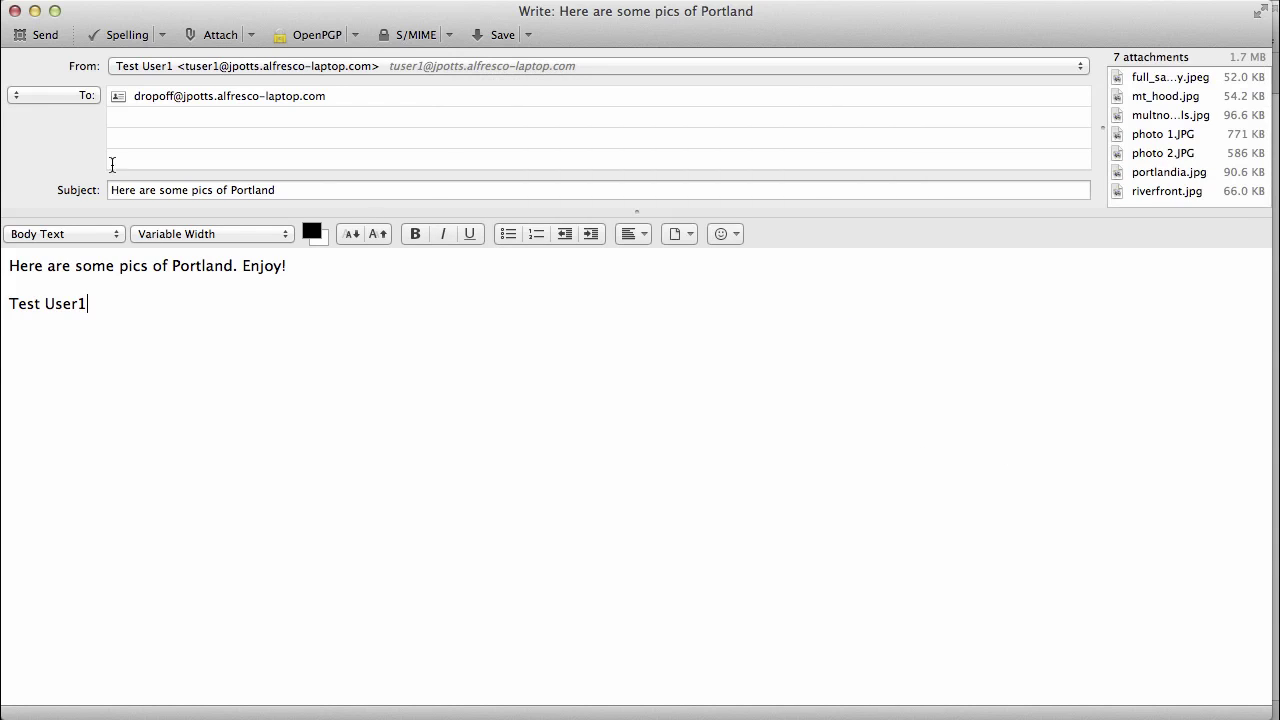
pyautogui.click(32, 37)
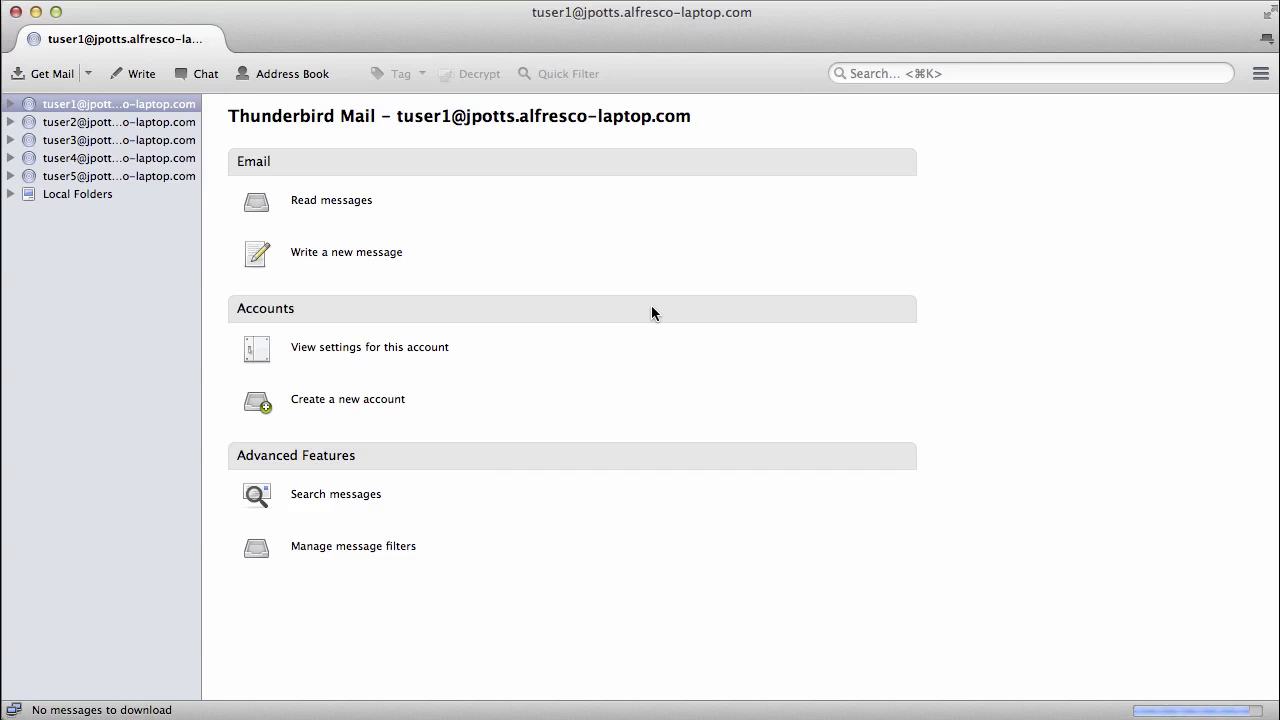
# Reload the Test folder list and open the emailed 'Here are some pics of Portland' message.
pyautogui.press('super+Tab')
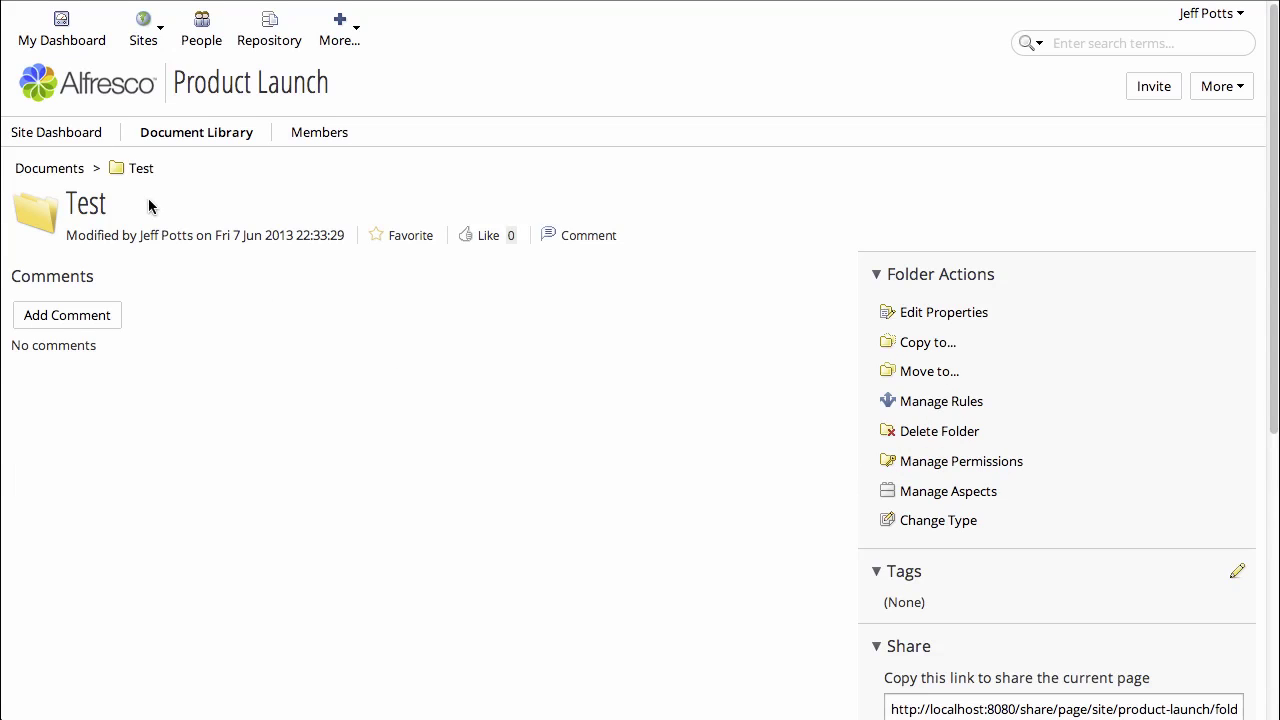
pyautogui.click(141, 170)
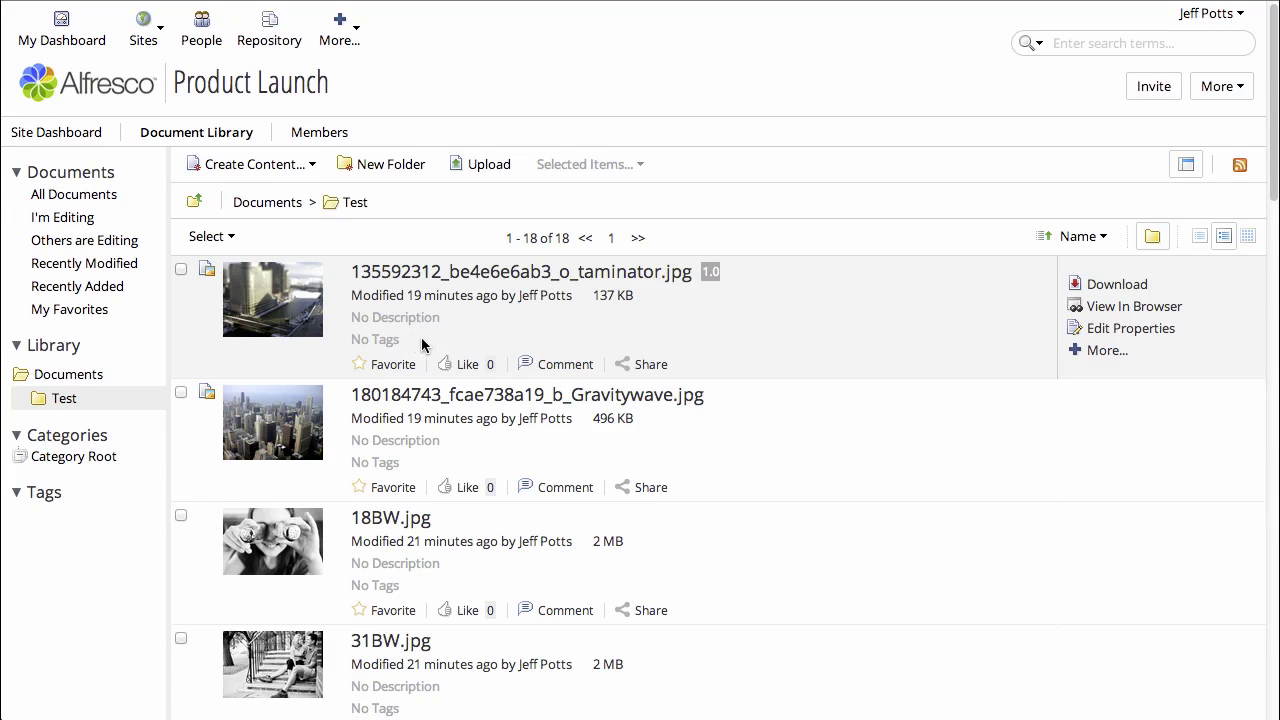
pyautogui.scroll(-2, 585, 472)
pyautogui.scroll(-1, 585, 472)
pyautogui.scroll(-3, 585, 472)
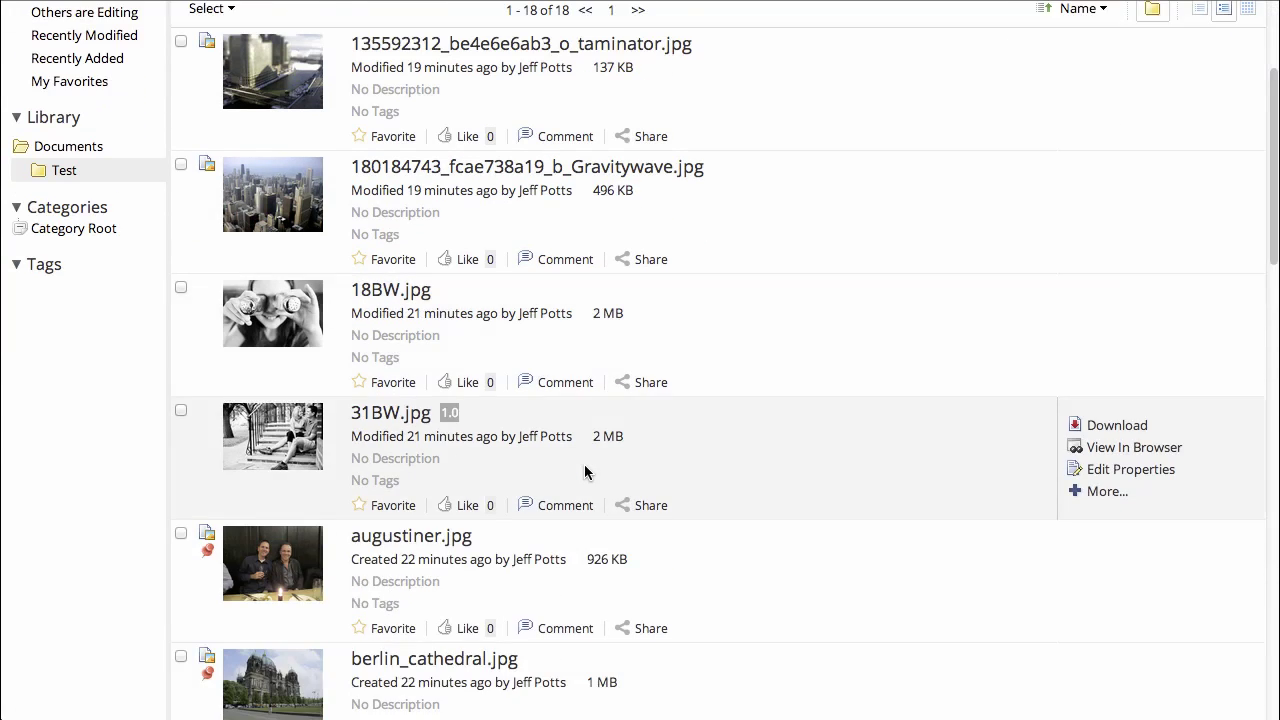
pyautogui.scroll(-5, 585, 472)
pyautogui.scroll(-3, 585, 472)
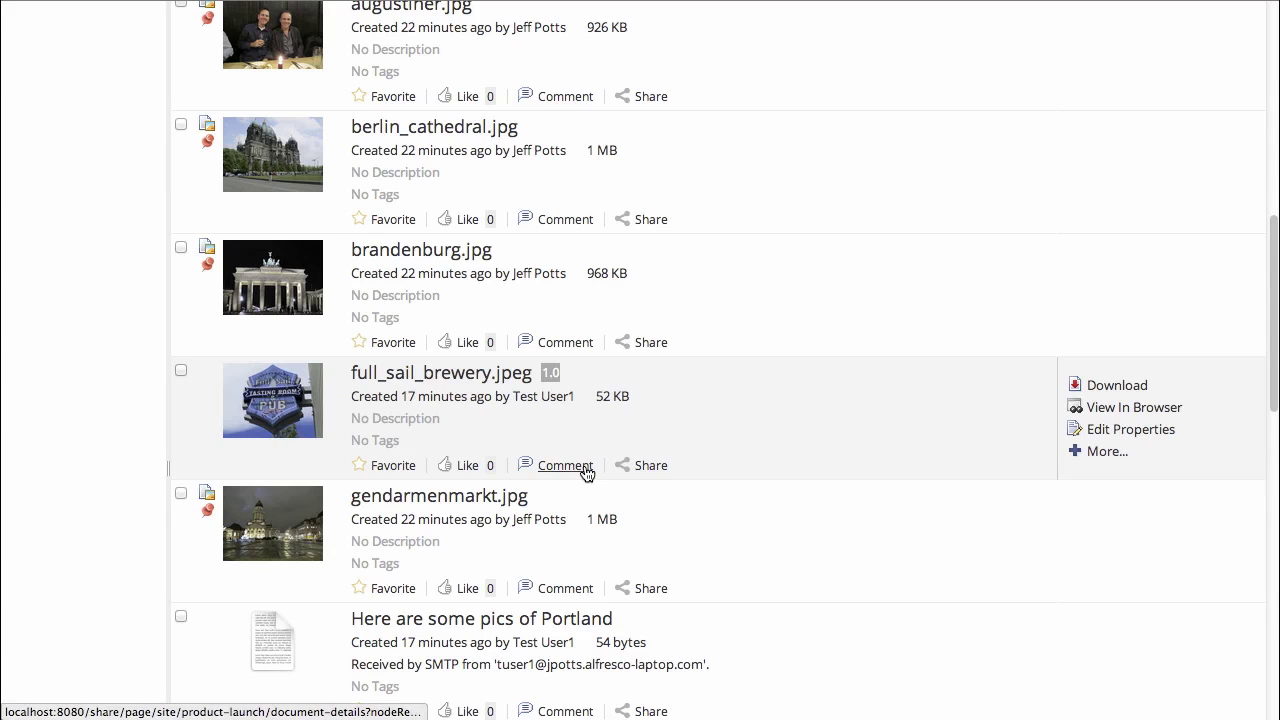
pyautogui.scroll(-1, 585, 472)
pyautogui.scroll(-2, 585, 472)
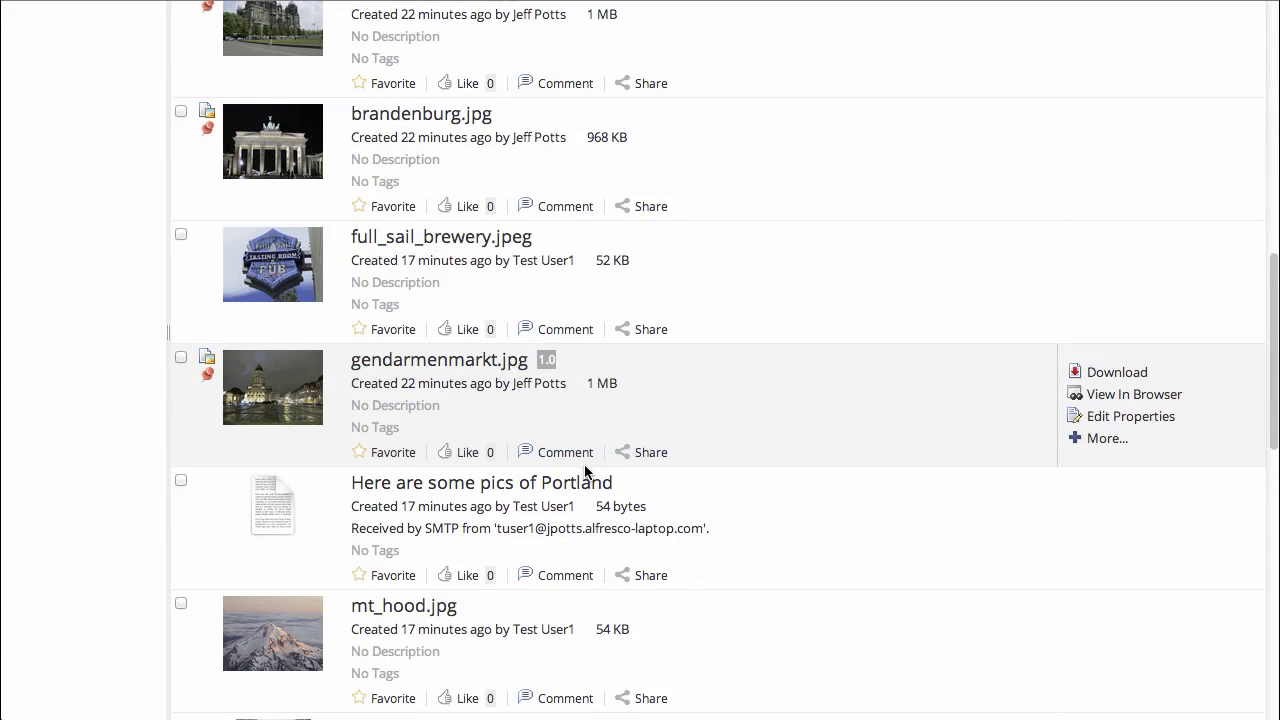
pyautogui.scroll(-1, 585, 472)
pyautogui.click(585, 470)
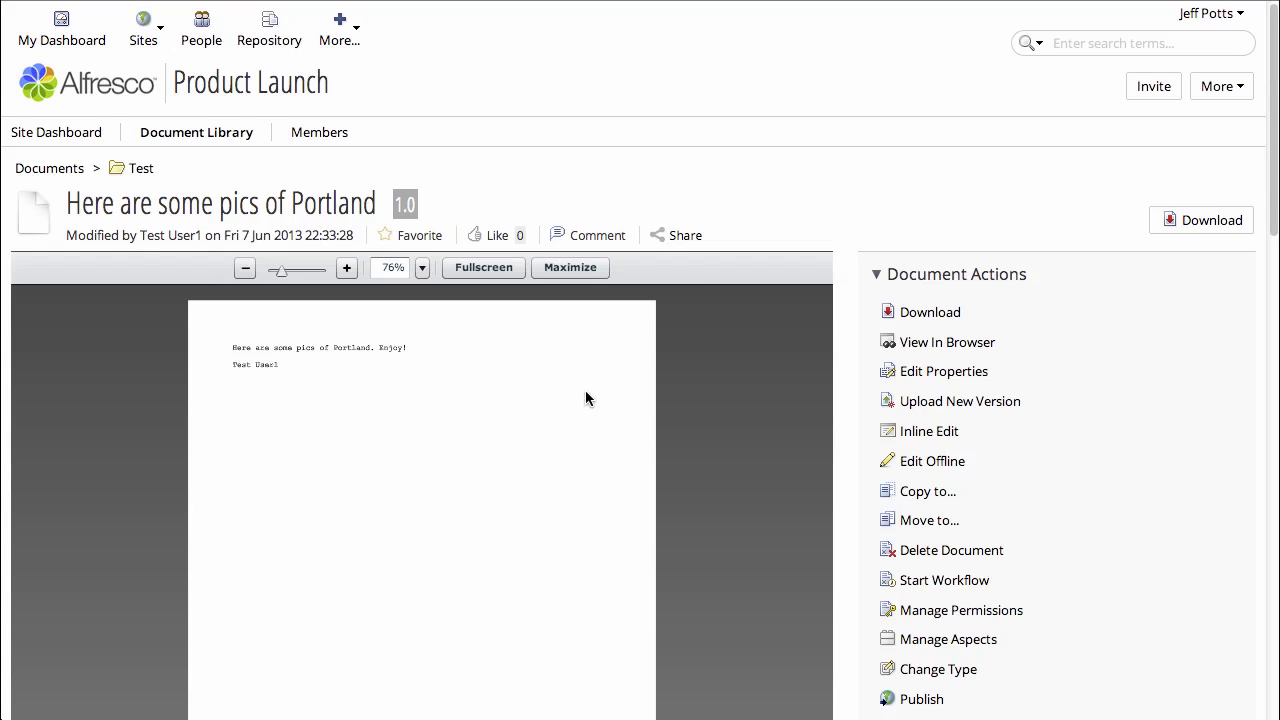
pyautogui.click(347, 269)
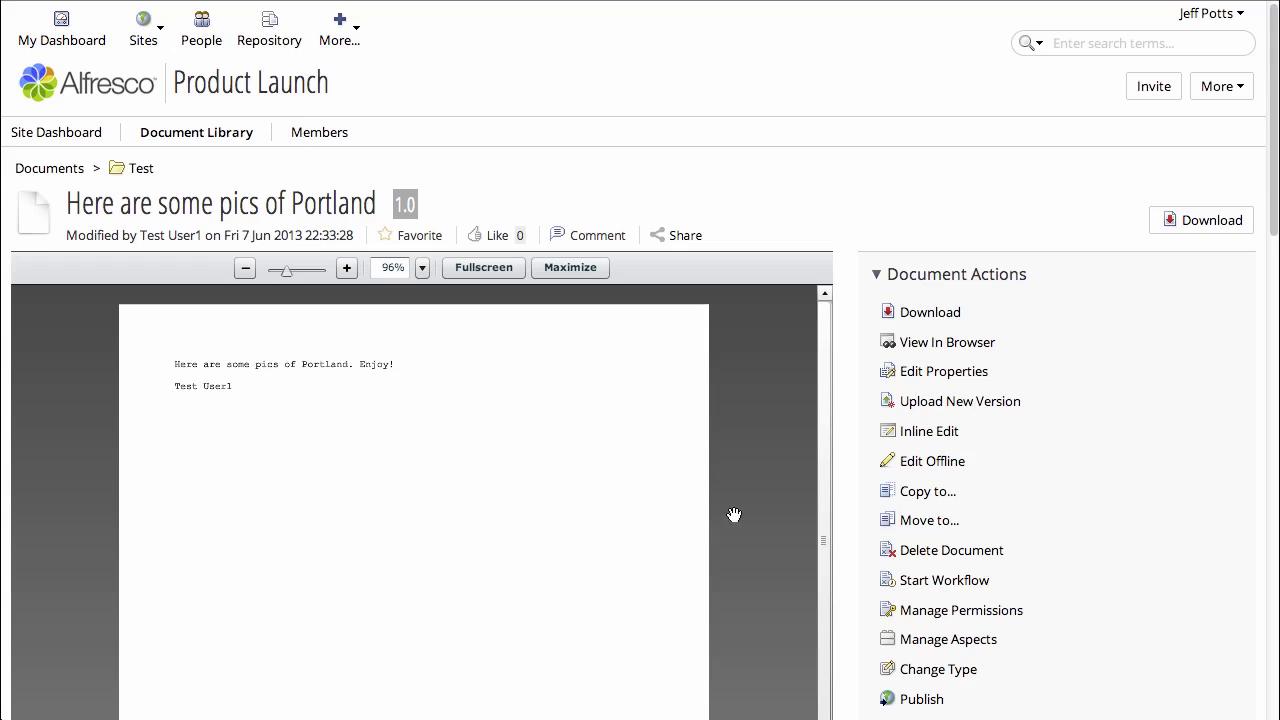
pyautogui.scroll(-4, 931, 571)
pyautogui.scroll(-2, 931, 571)
pyautogui.scroll(-3, 932, 570)
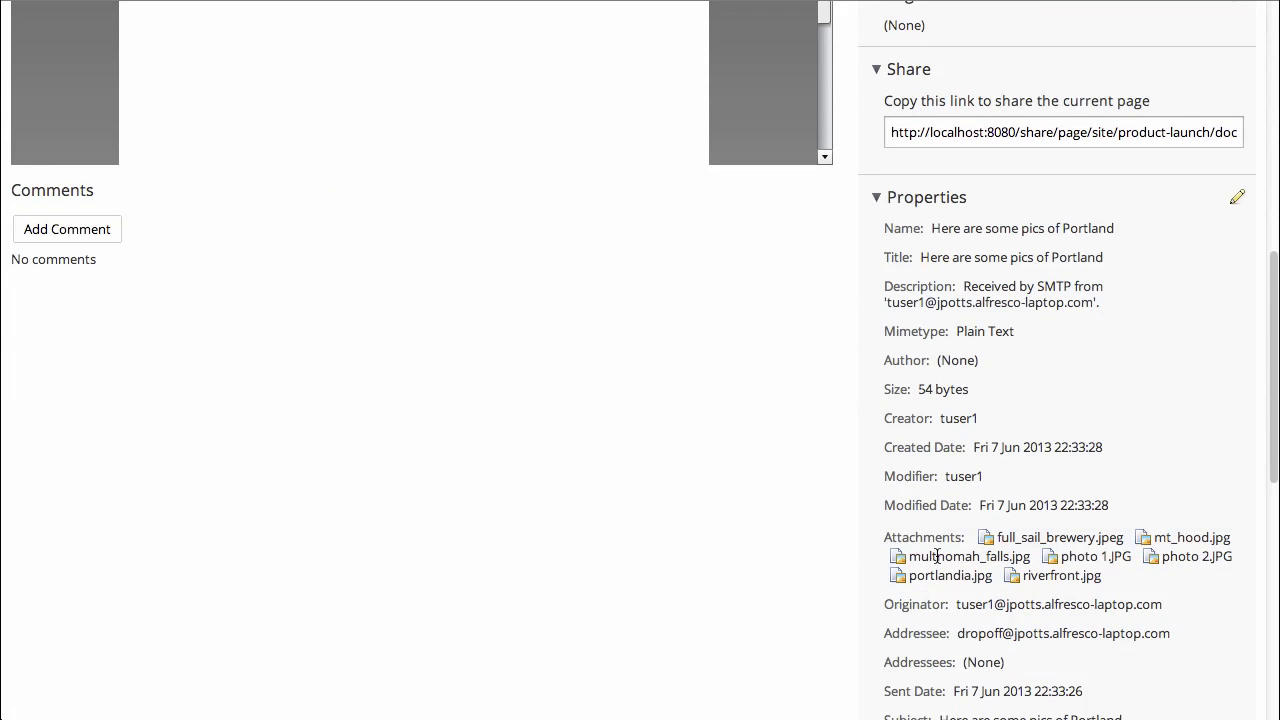
pyautogui.moveTo(881, 540); pyautogui.dragTo(1128, 581)
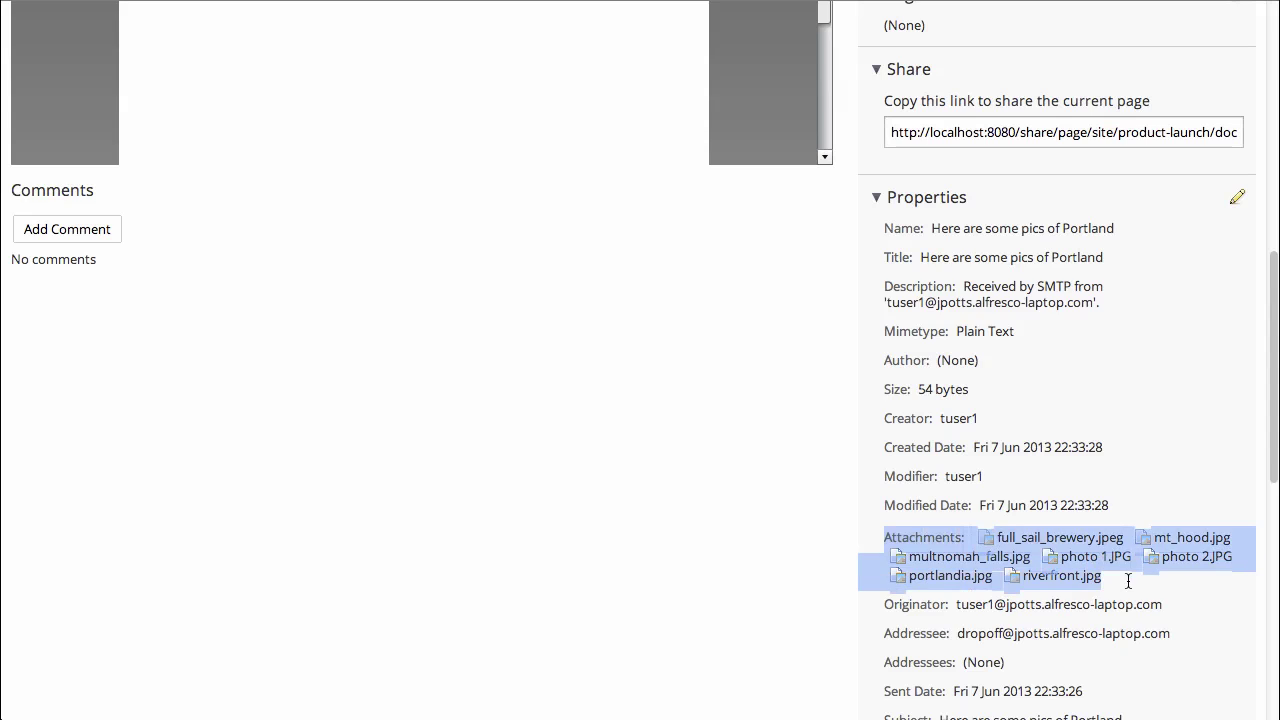